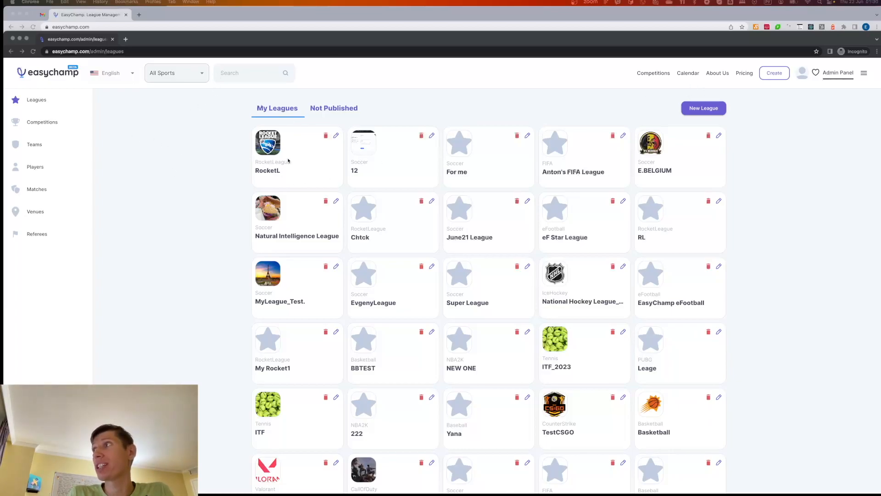
Start a new league and set its sport type to FIFA
{"action": "left_click", "coordinate": [153, 156]}
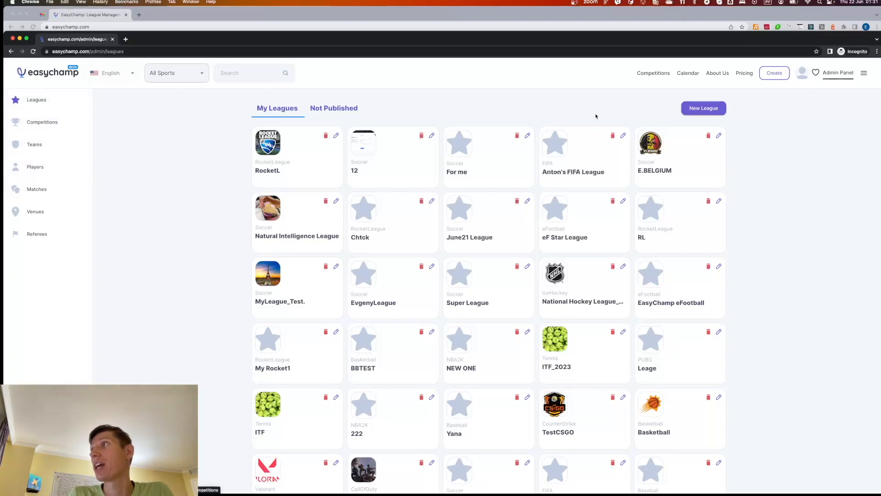
{"action": "left_click", "coordinate": [703, 109]}
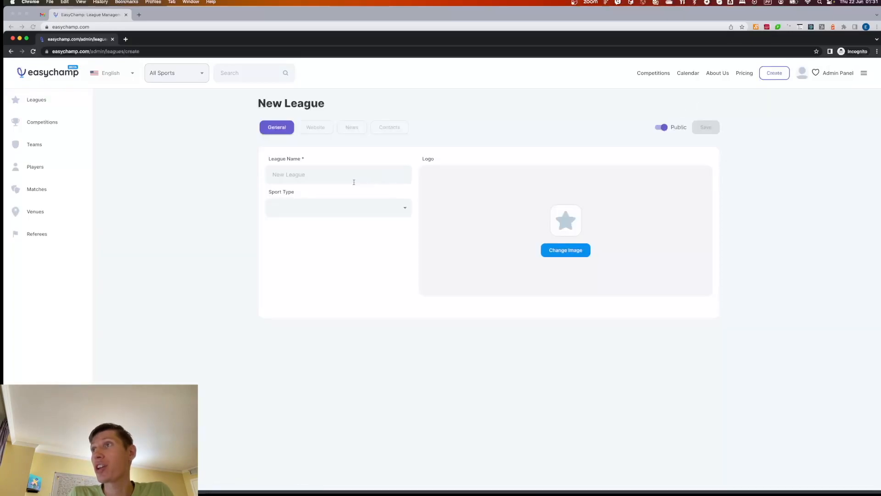
{"action": "left_click", "coordinate": [359, 210]}
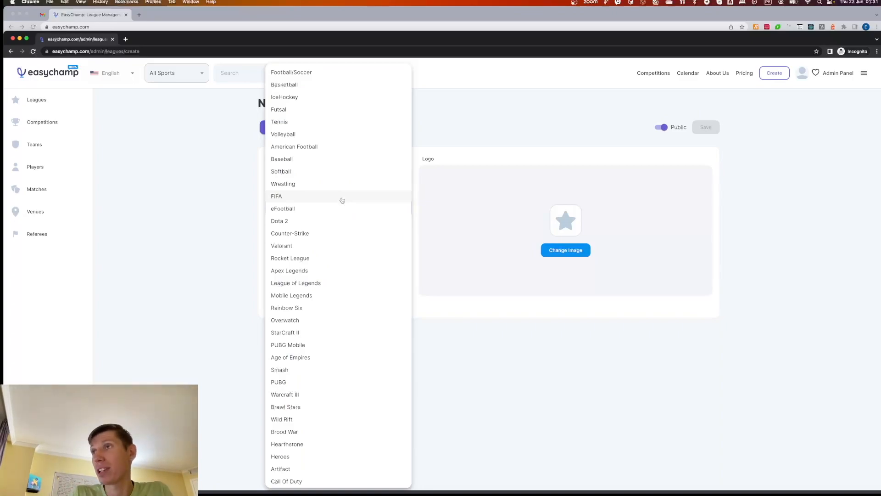
{"action": "left_click", "coordinate": [342, 201]}
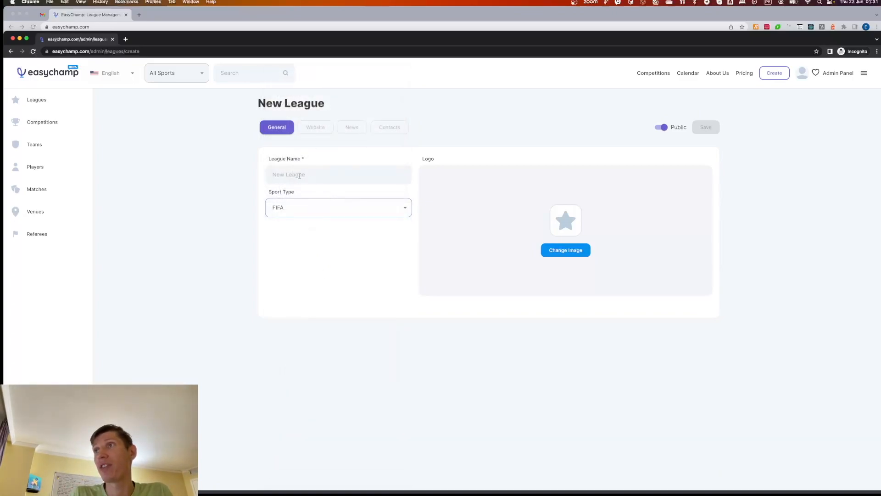
Name the league "June22 FIFA League" and save it
{"action": "left_click", "coordinate": [300, 175]}
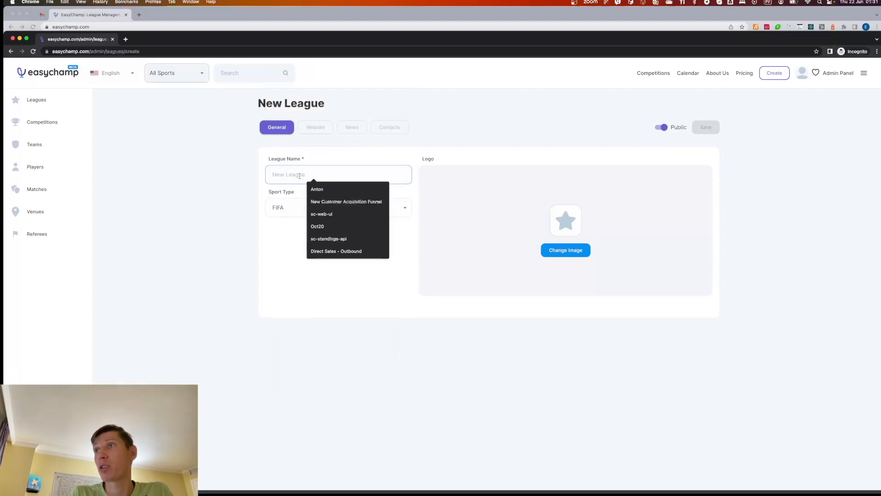
{"action": "type", "text": "Ог"}
{"action": "key", "text": "BackSpace"}
{"action": "key", "text": "BackSpace"}
{"action": "key", "text": "ctrl+space"}
{"action": "type", "text": "June"}
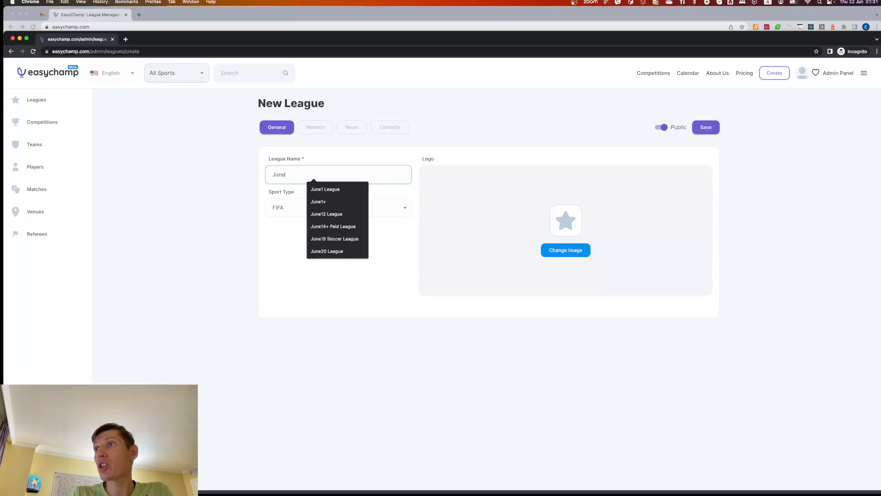
{"action": "type", "text": "22 FIFA League"}
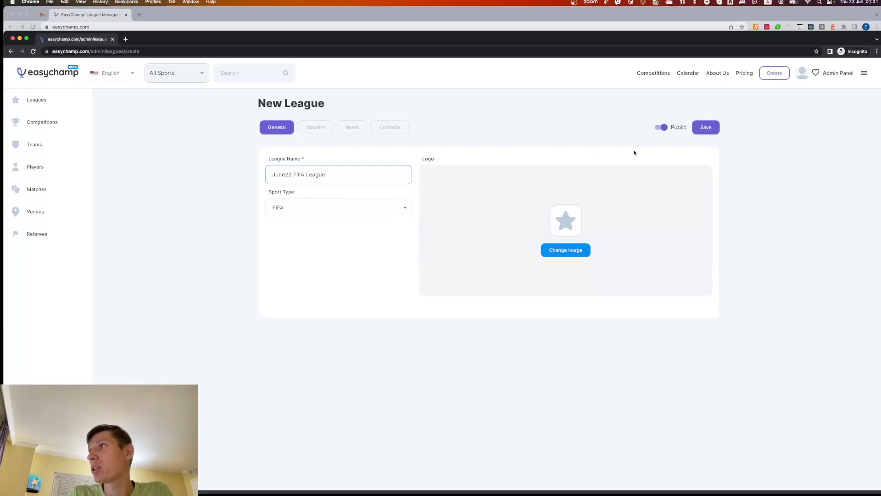
{"action": "left_click", "coordinate": [713, 125]}
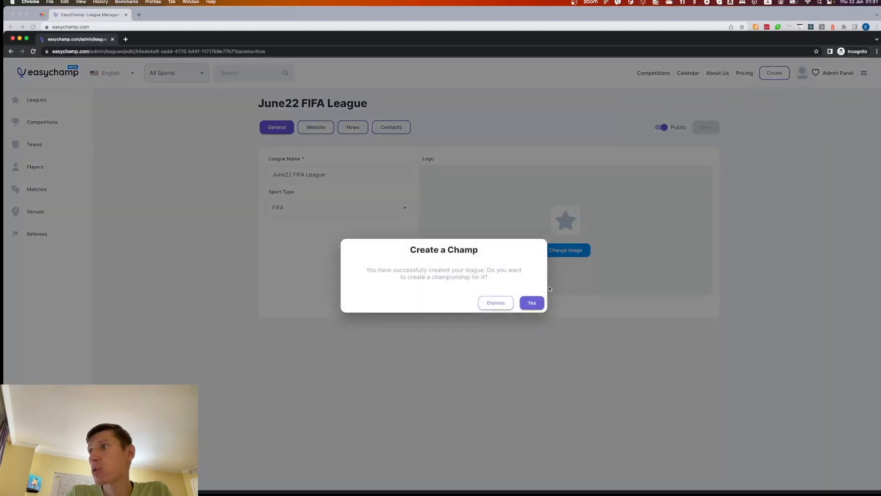
Create a championship named "June22 FIFA Cup" for the new league and continue to its team setup
{"action": "left_click", "coordinate": [532, 303]}
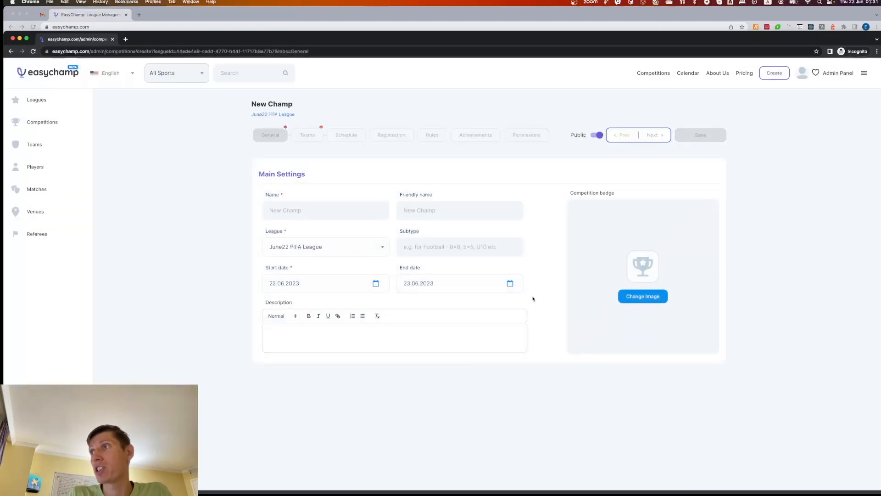
{"action": "left_click", "coordinate": [312, 210]}
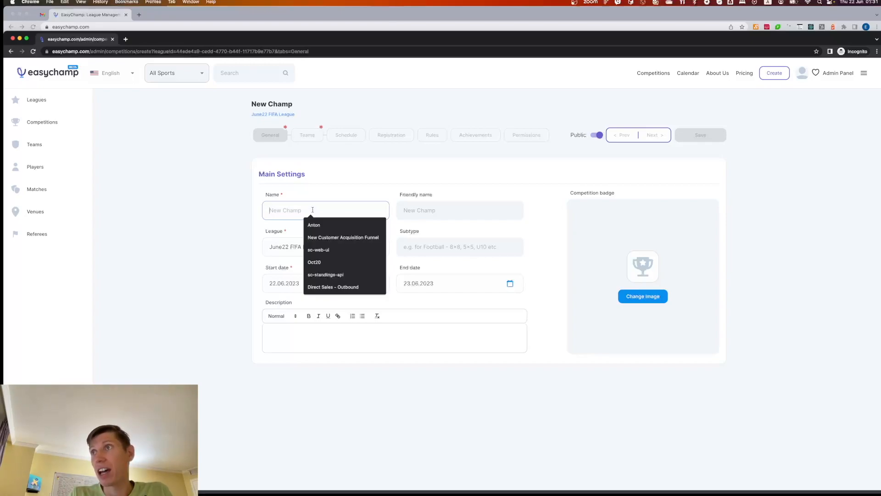
{"action": "type", "text": "June22"}
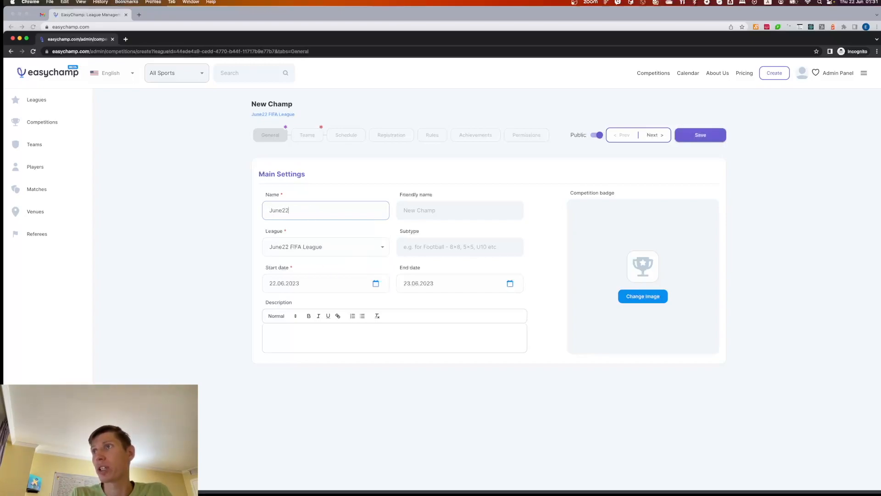
{"action": "type", "text": " FIFA Cup"}
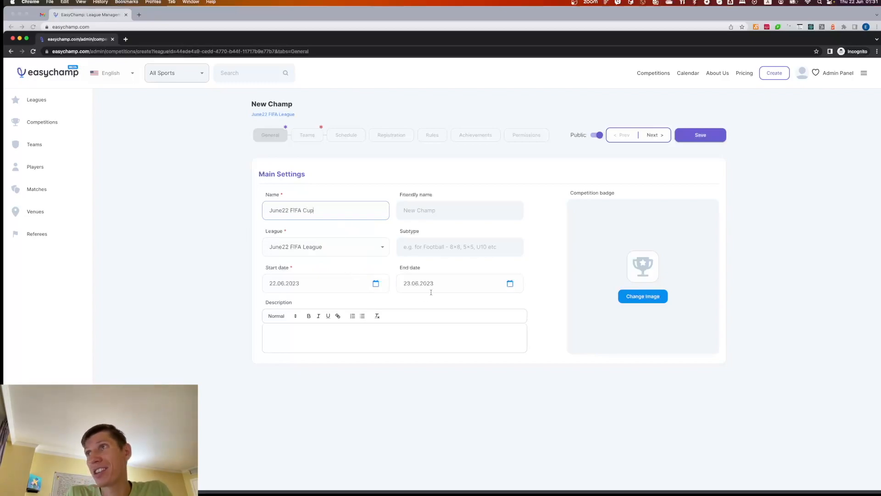
{"action": "left_click", "coordinate": [655, 136]}
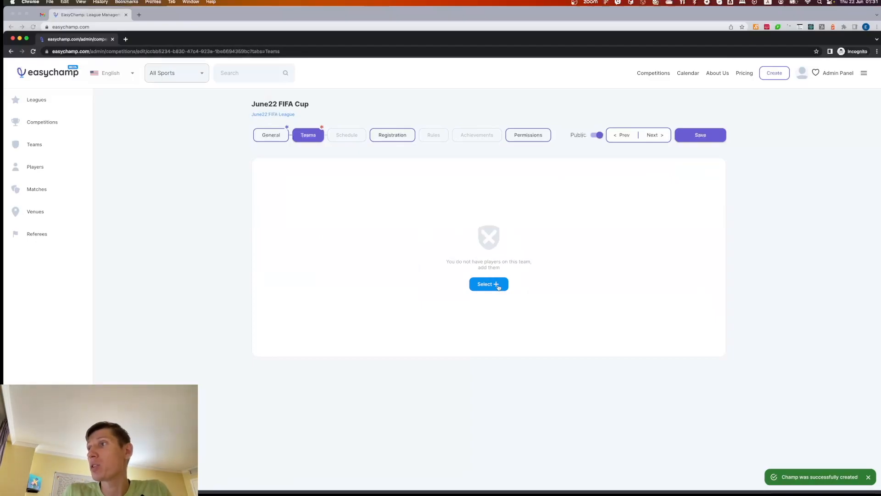
Create a new team named "BestTeam" while selecting teams for the championship
{"action": "left_click", "coordinate": [499, 288]}
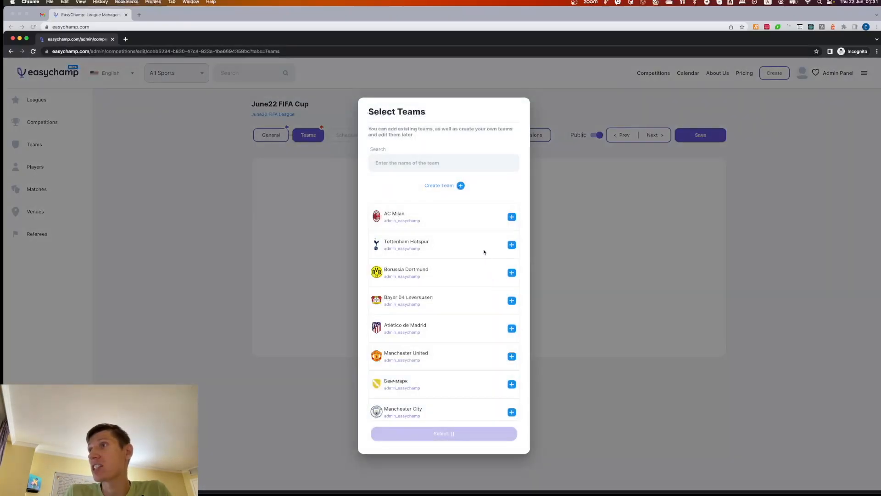
{"action": "left_click", "coordinate": [461, 186]}
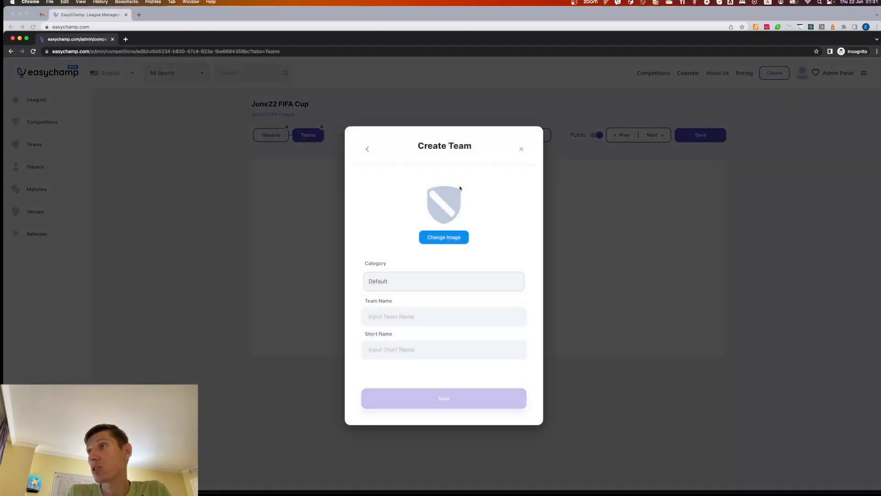
{"action": "left_click", "coordinate": [391, 316]}
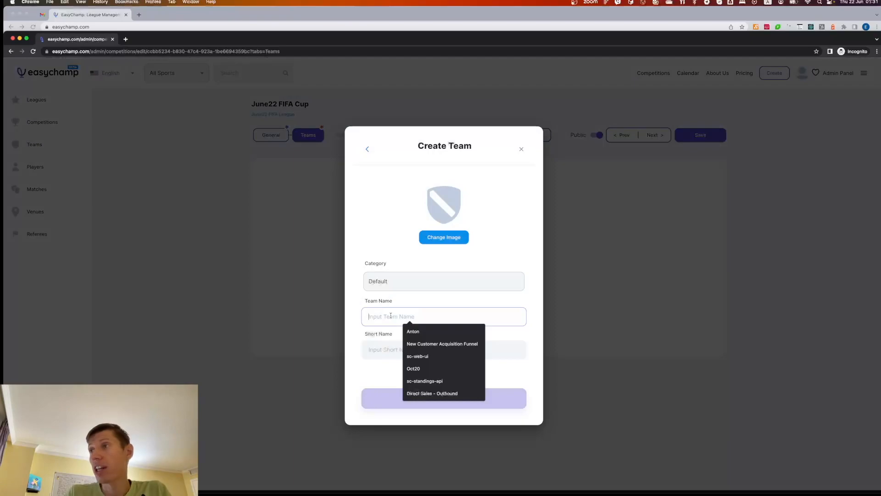
{"action": "type", "text": "BestTeam"}
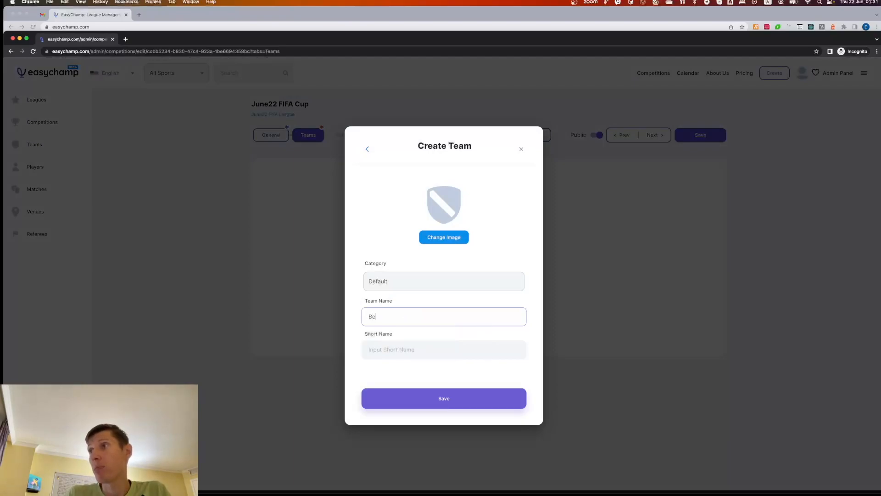
{"action": "left_click", "coordinate": [453, 400]}
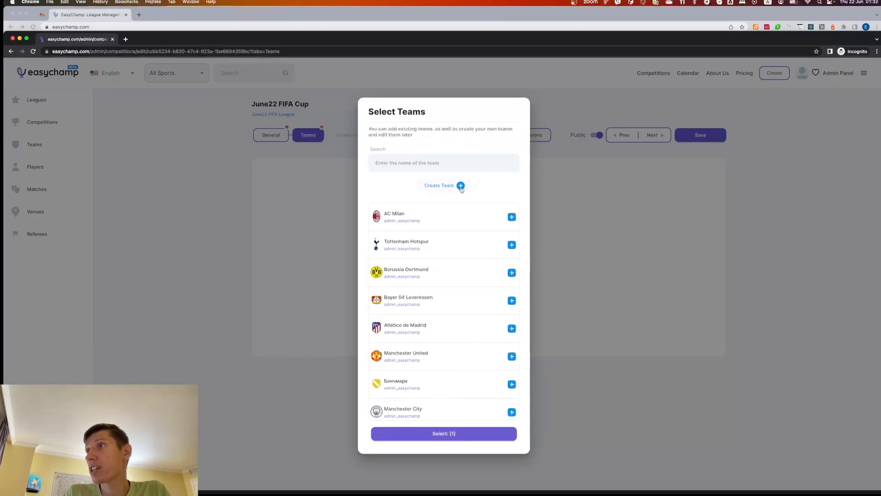
Create a second team named "PerfectTeam" and add both new teams to the championship
{"action": "left_click", "coordinate": [460, 185]}
{"action": "left_click", "coordinate": [403, 317]}
{"action": "type", "text": "P"}
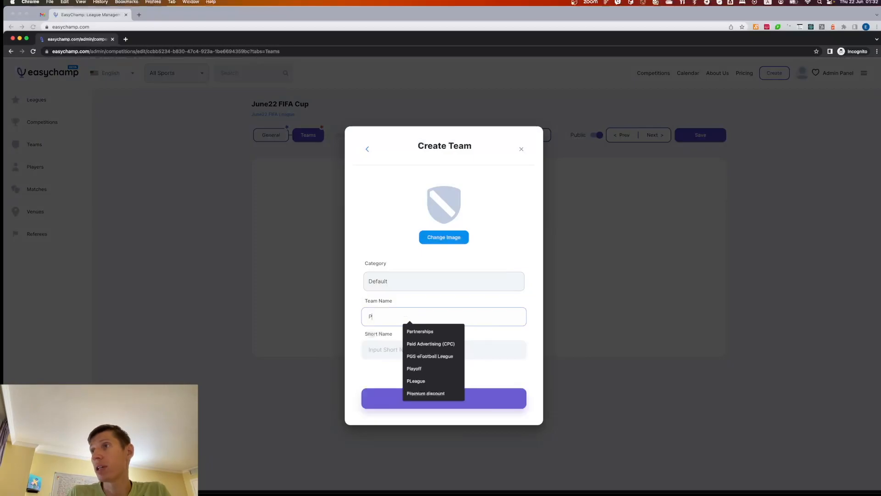
{"action": "type", "text": "erfectTeam"}
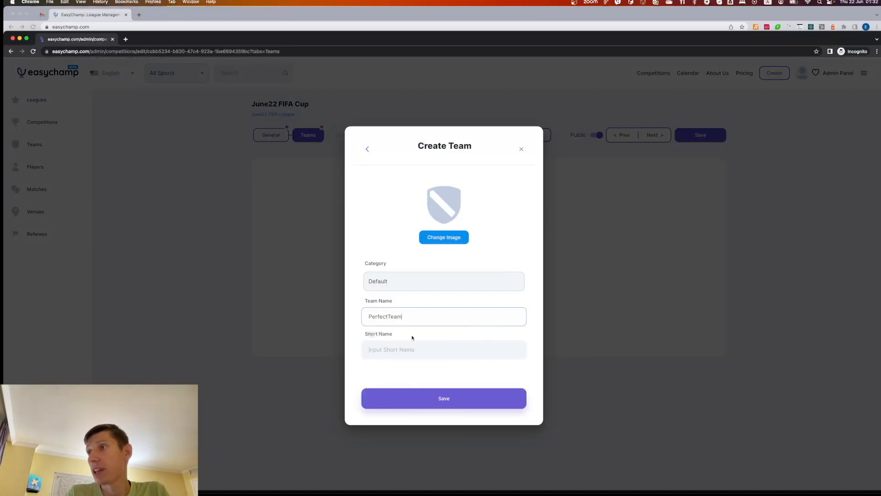
{"action": "left_click", "coordinate": [442, 398]}
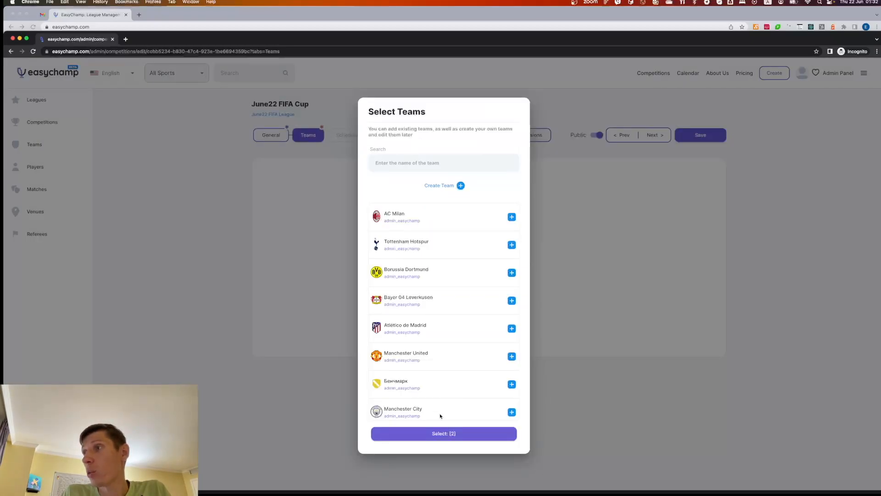
{"action": "left_click", "coordinate": [442, 435]}
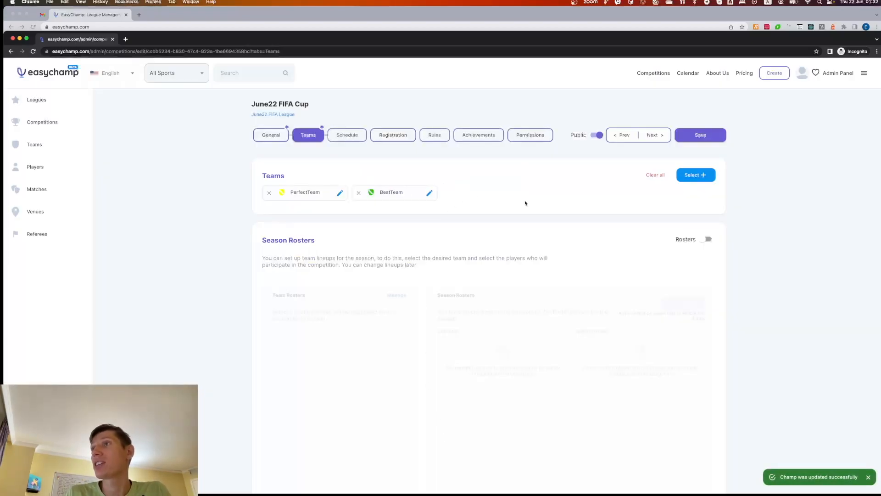
Enable season rosters for the championship and select PerfectTeam for roster setup
{"action": "left_click", "coordinate": [709, 244]}
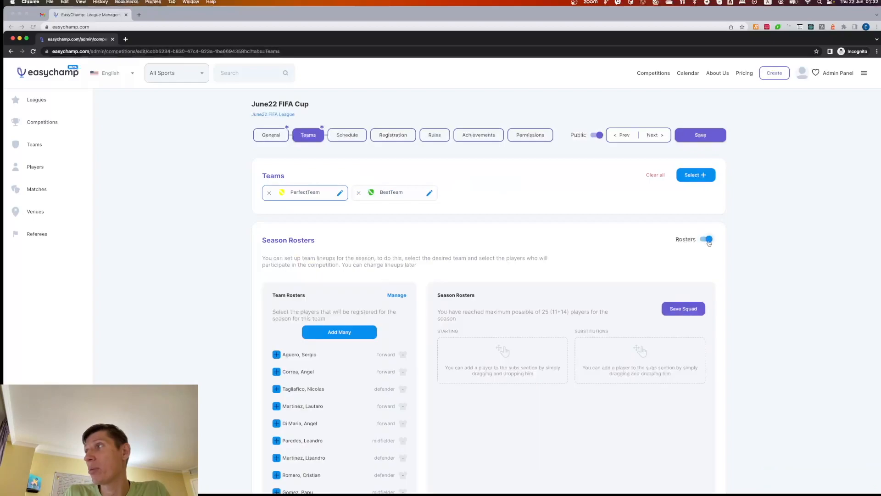
{"action": "scroll", "coordinate": [352, 263], "scroll_direction": "down", "scroll_amount": 1}
{"action": "left_click", "coordinate": [403, 168]}
{"action": "left_click", "coordinate": [312, 166]}
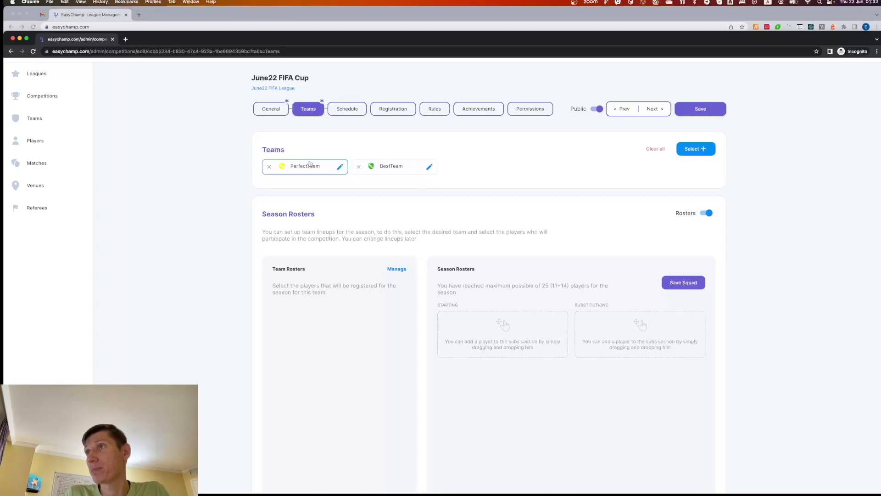
Start a new player in PerfectTeam's roster with first name "Cristiano" and last name "Ronaldo"
{"action": "left_click", "coordinate": [397, 269]}
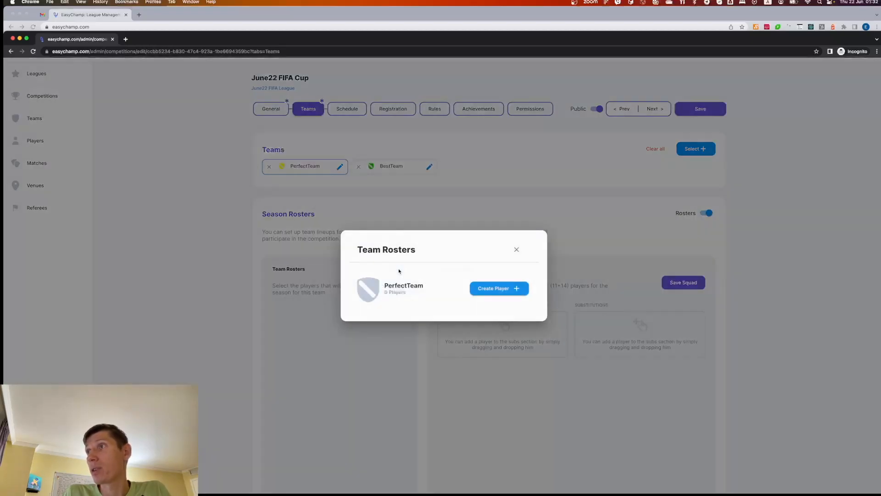
{"action": "left_click", "coordinate": [516, 291]}
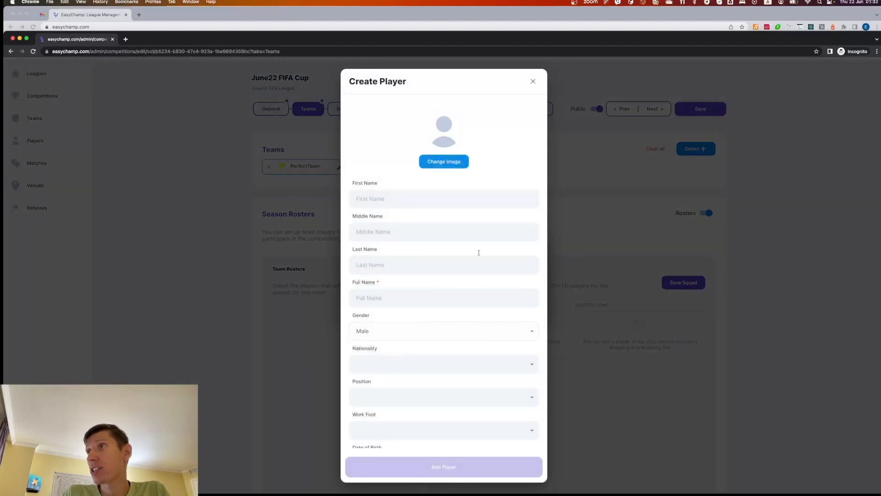
{"action": "left_click", "coordinate": [367, 199]}
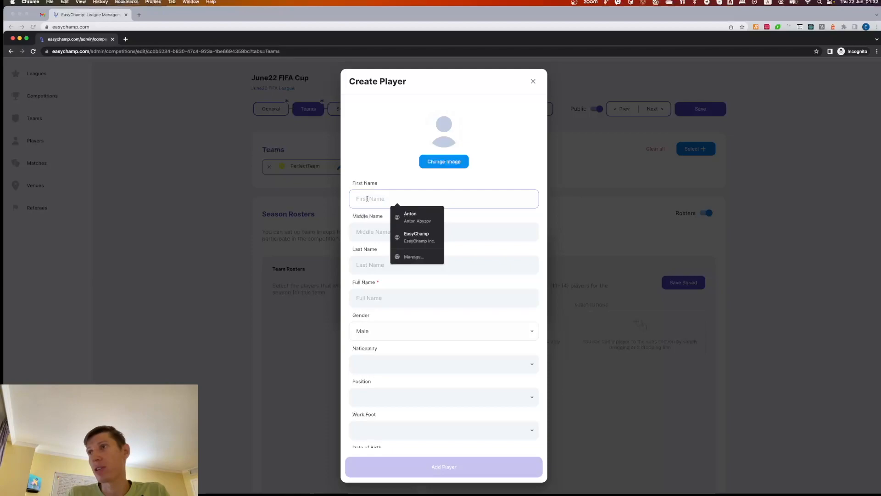
{"action": "type", "text": "Cristiano"}
{"action": "key", "text": "Tab"}
{"action": "key", "text": "Tab"}
{"action": "type", "text": "Ronaldo"}
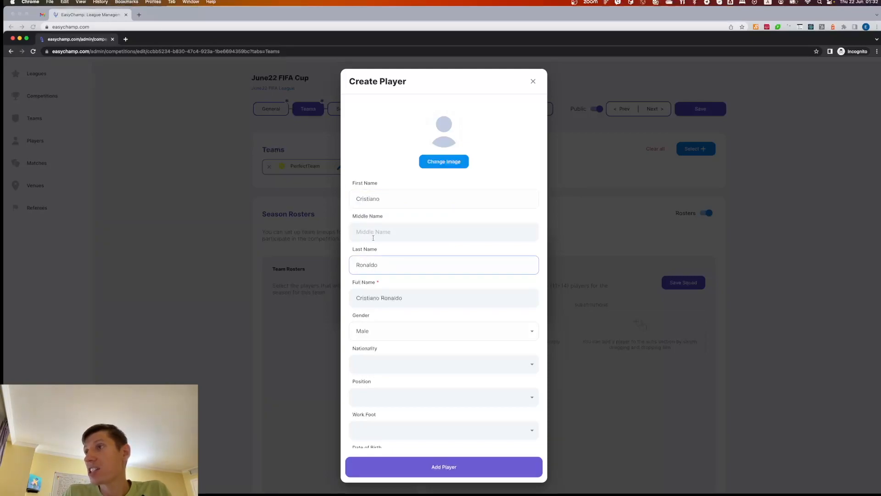
Replace the player's full name with "PSNID_Cristiano" and add the player to PerfectTeam
{"action": "triple_click", "coordinate": [371, 300]}
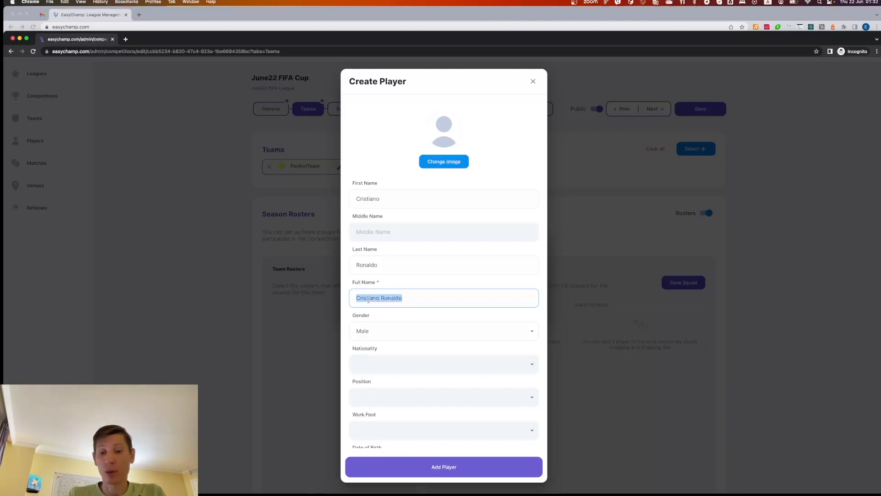
{"action": "type", "text": "P"}
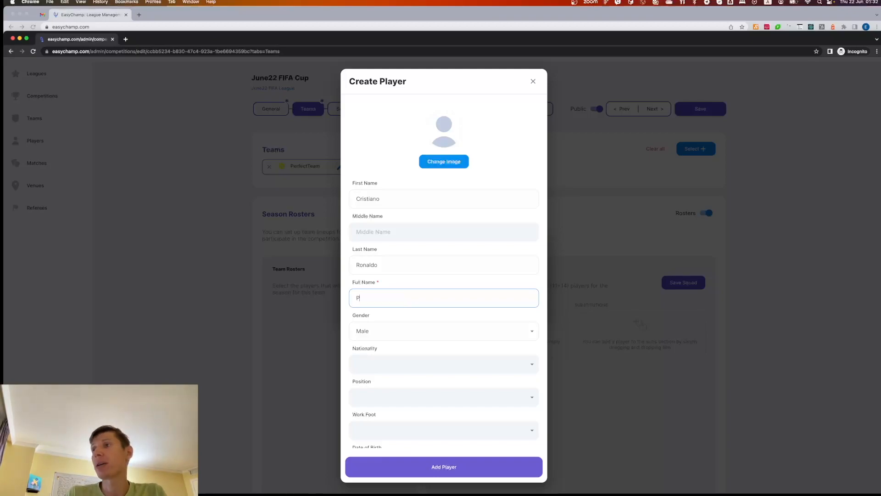
{"action": "type", "text": "SNID_"}
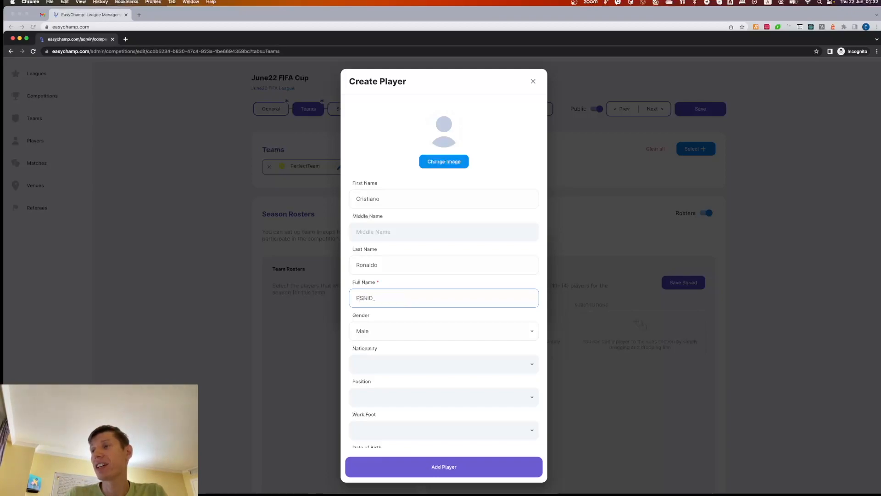
{"action": "type", "text": "Cristiano"}
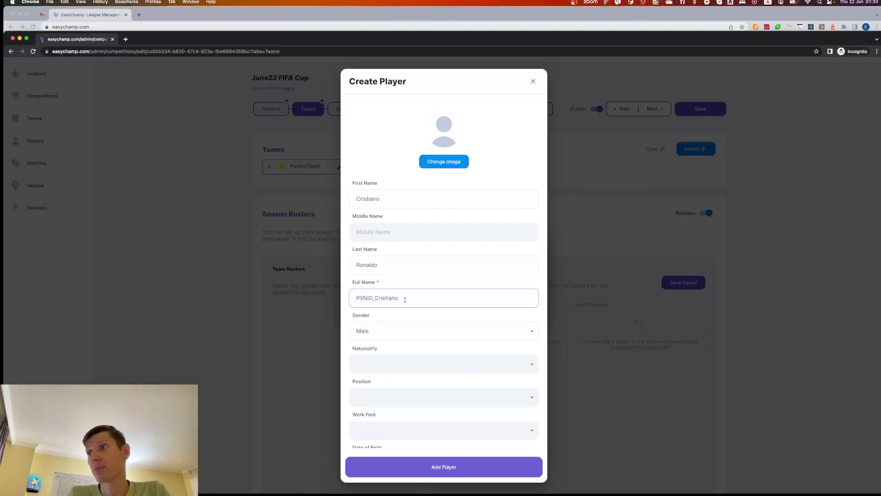
{"action": "scroll", "coordinate": [435, 365], "scroll_direction": "down", "scroll_amount": 3}
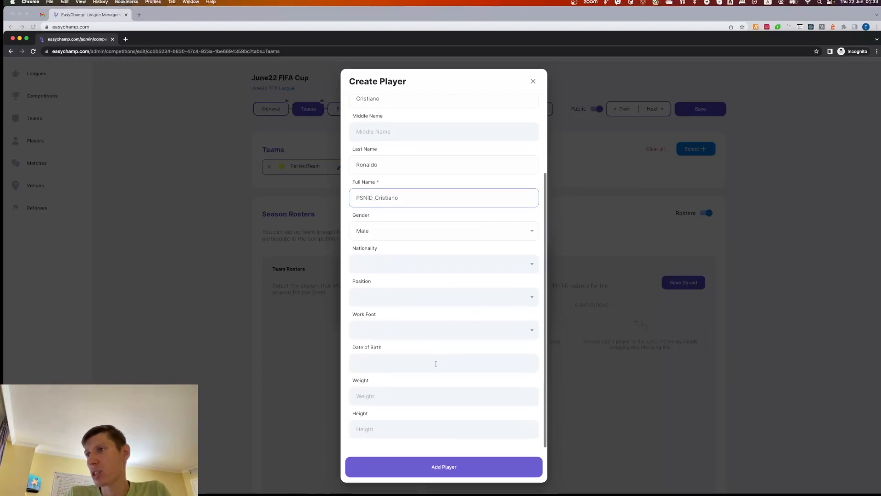
{"action": "scroll", "coordinate": [435, 364], "scroll_direction": "up", "scroll_amount": 3}
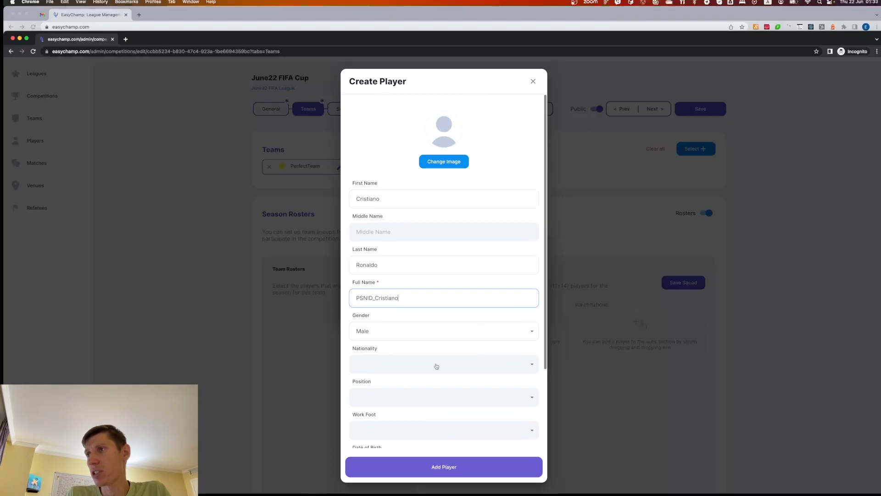
{"action": "left_click", "coordinate": [443, 466]}
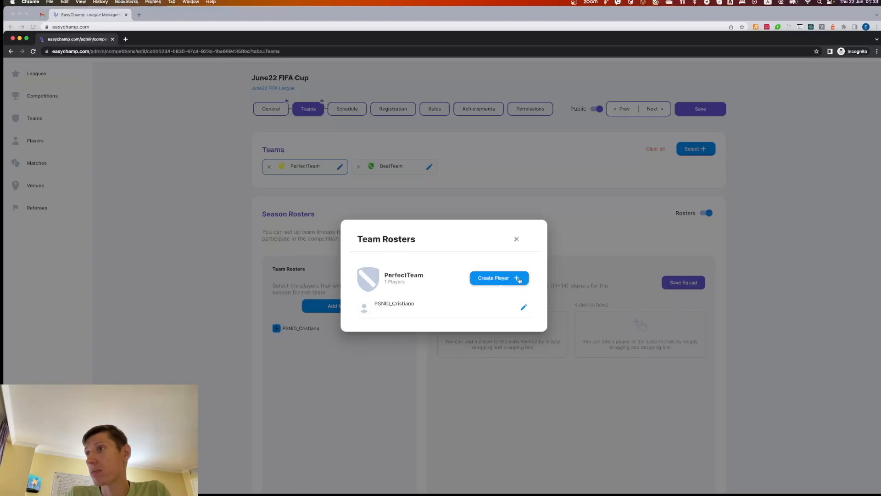
Start another new player in PerfectTeam's roster with first name "Lionel" and last name "Messi"
{"action": "left_click", "coordinate": [519, 280]}
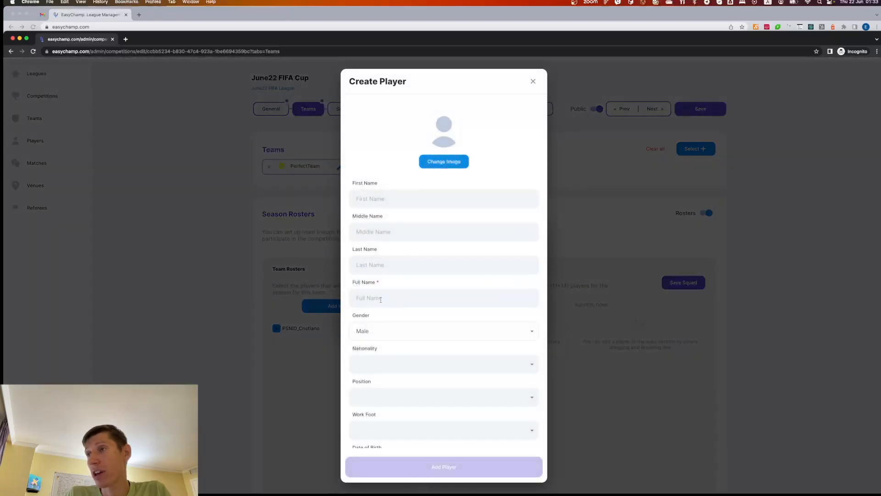
{"action": "left_click", "coordinate": [373, 202]}
{"action": "type", "text": "Lionel"}
{"action": "key", "text": "Tab"}
{"action": "key", "text": "Tab"}
{"action": "type", "text": "Messi"}
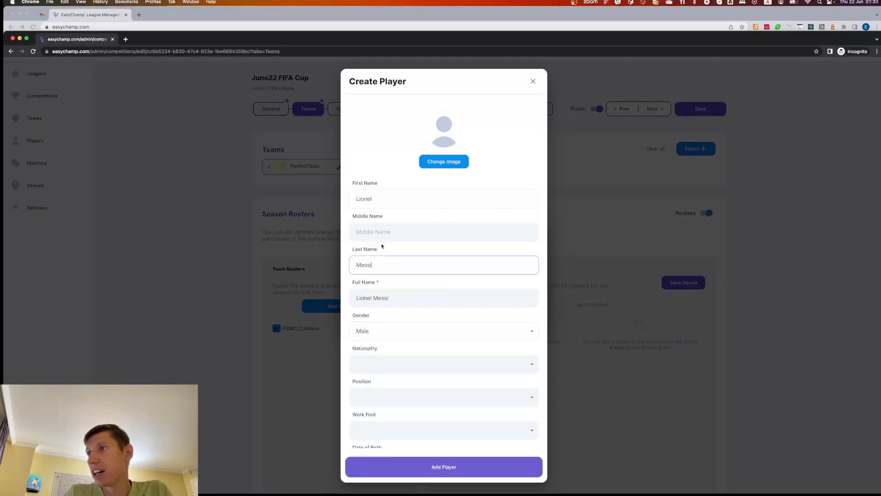
Replace the player's full name with "PSNID_Messi", add the player to PerfectTeam and close the team roster
{"action": "key", "text": "Tab"}
{"action": "type", "text": "P"}
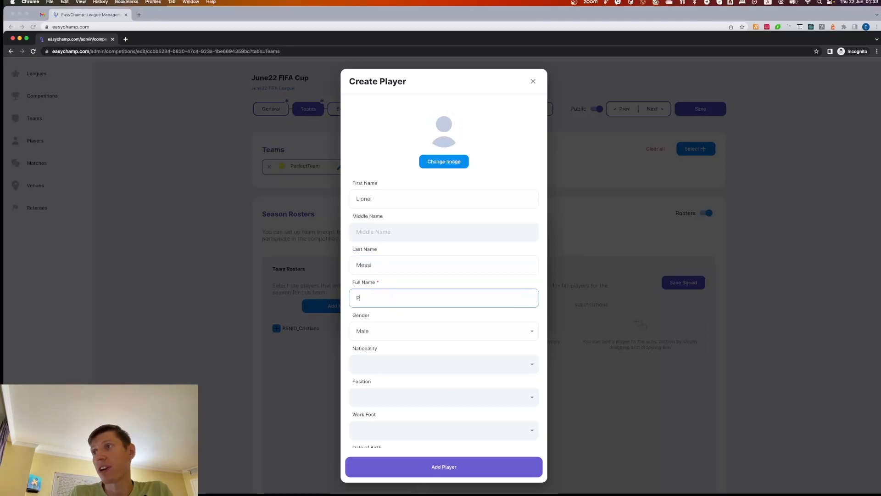
{"action": "type", "text": "SNID_Me"}
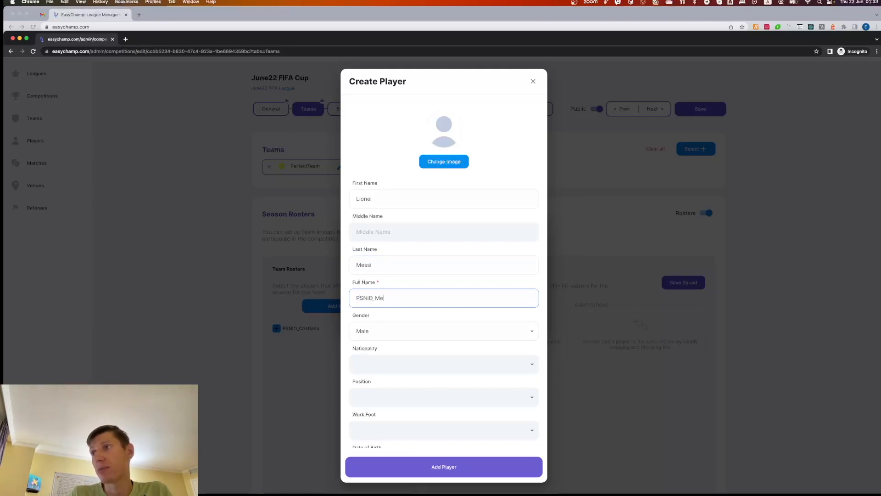
{"action": "type", "text": "ssi"}
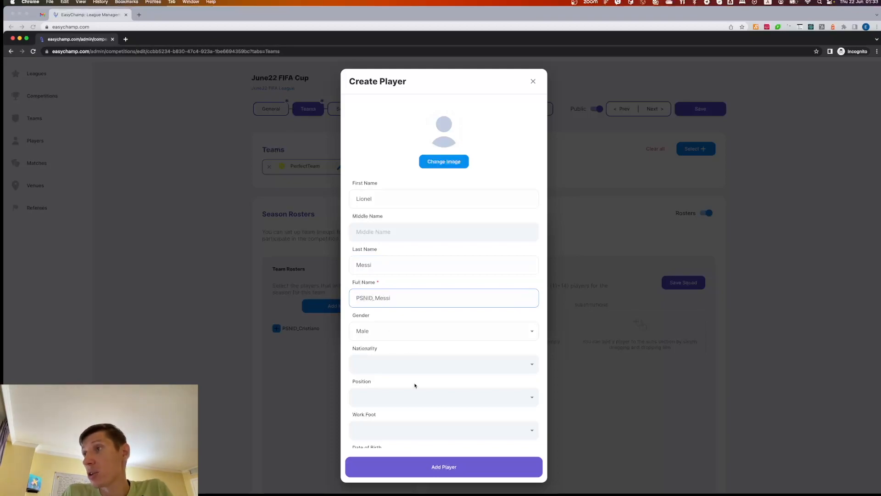
{"action": "left_click", "coordinate": [443, 468]}
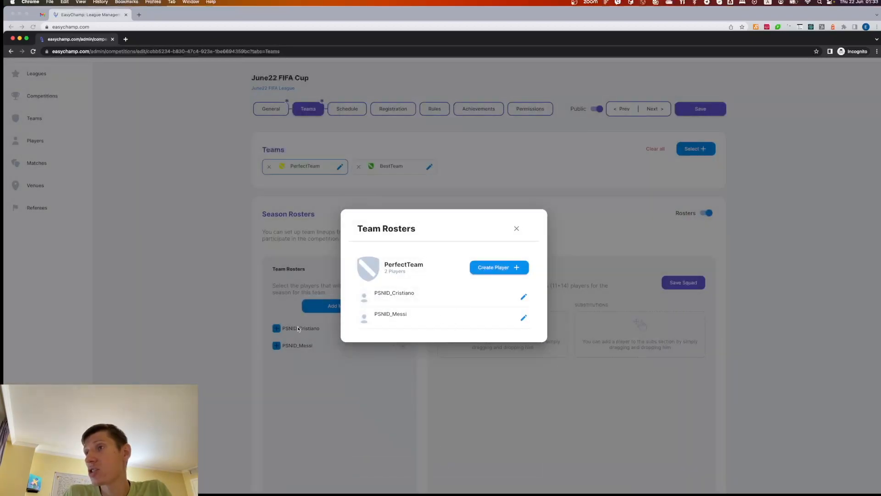
{"action": "left_click", "coordinate": [323, 345]}
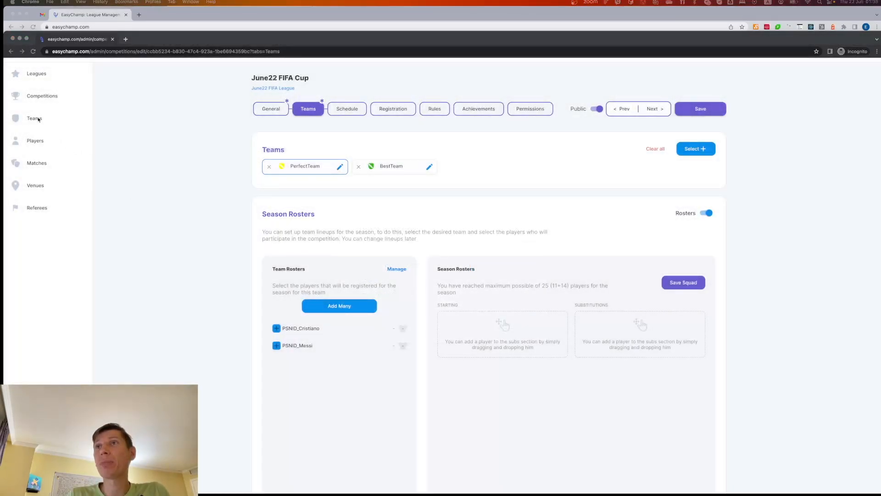
Open the teams list in a separate browser tab, search for "perfe" and view PerfectTeam's squad
{"action": "left_click", "coordinate": [34, 118], "text": "super"}
{"action": "left_click", "coordinate": [161, 39]}
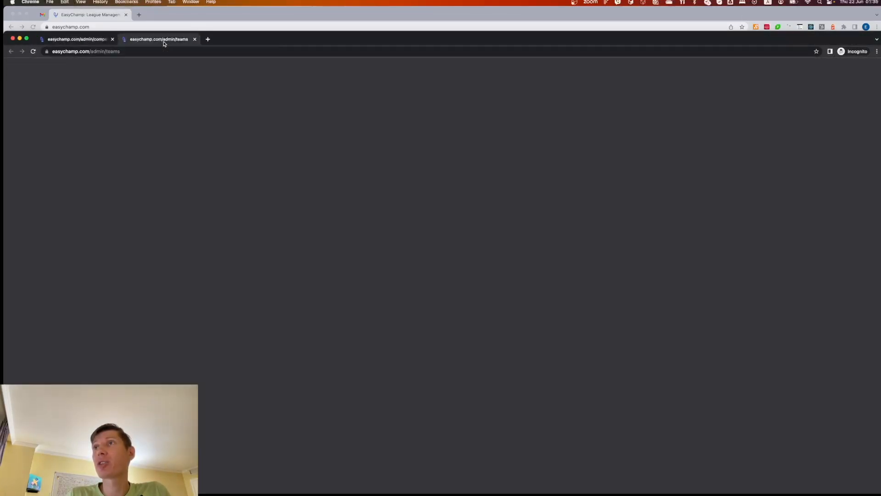
{"action": "left_click", "coordinate": [284, 133]}
{"action": "type", "text": "perfe"}
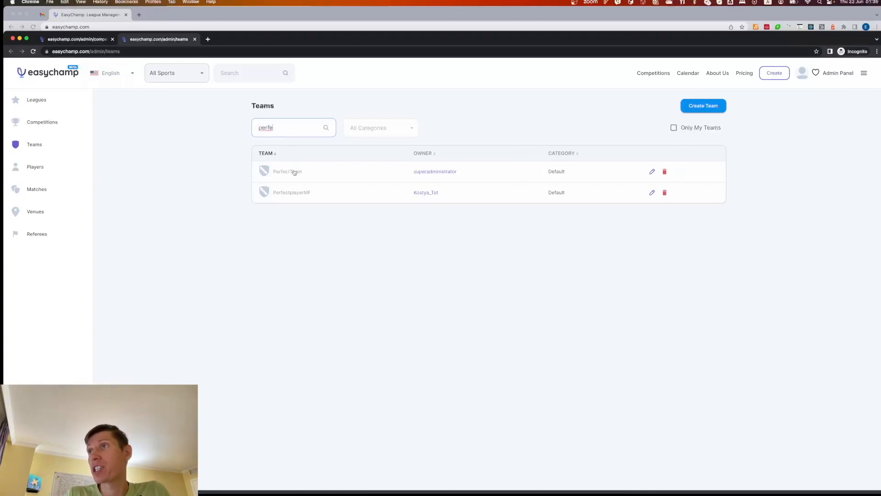
{"action": "left_click", "coordinate": [293, 172]}
{"action": "left_click", "coordinate": [559, 129]}
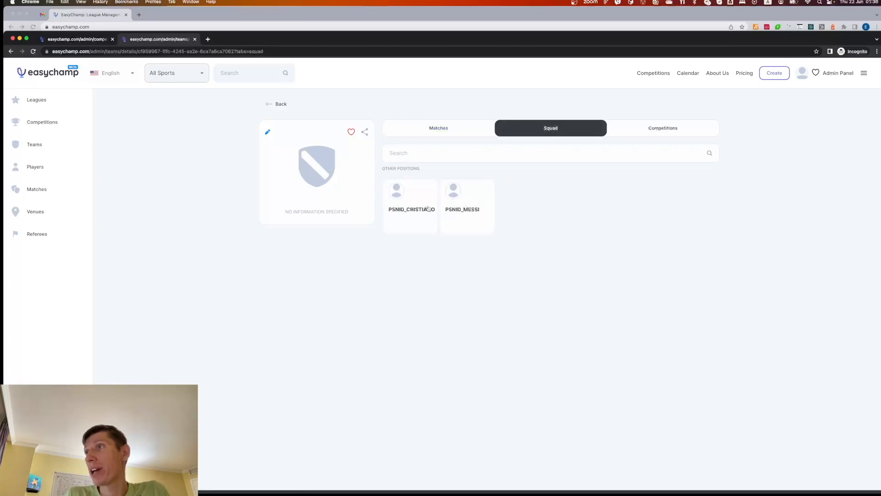
Search the players list for "psnid"
{"action": "left_click", "coordinate": [39, 174]}
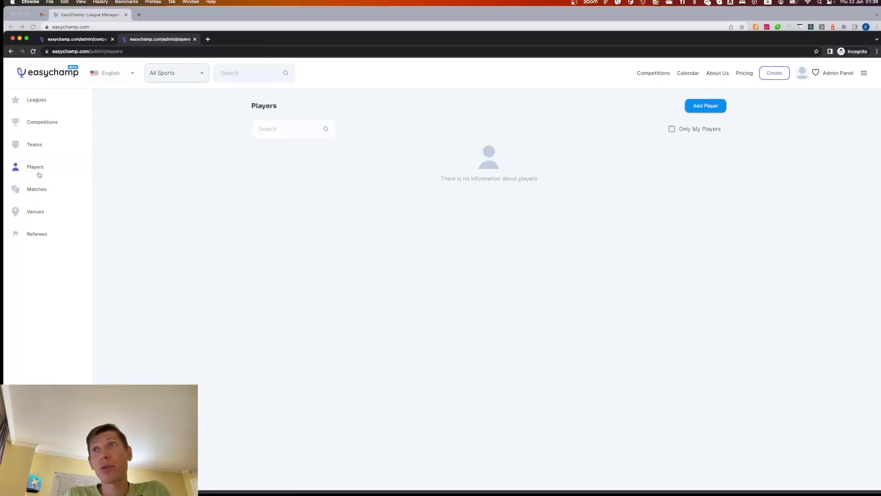
{"action": "left_click", "coordinate": [277, 131]}
{"action": "type", "text": "psnid"}
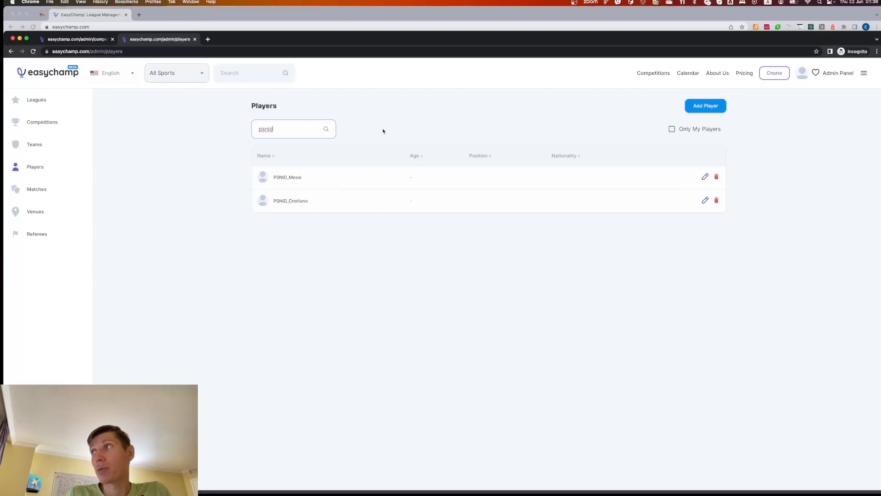
Reopen June22 FIFA Cup's team settings for editing, add all PerfectTeam players to the season roster and save the squad
{"action": "left_click", "coordinate": [48, 128]}
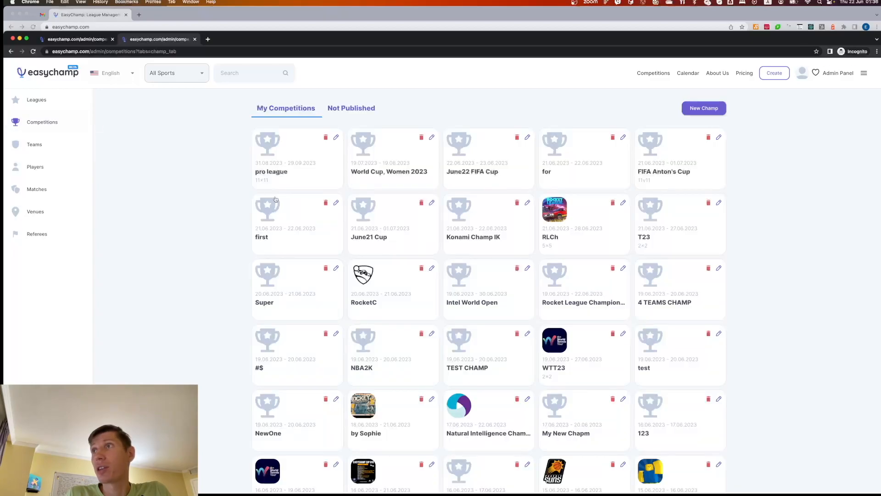
{"action": "left_click", "coordinate": [528, 137]}
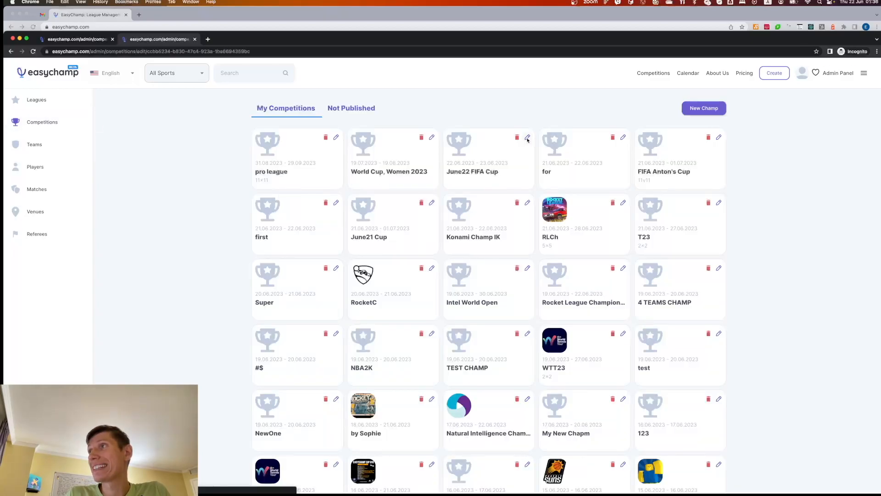
{"action": "left_click", "coordinate": [319, 137]}
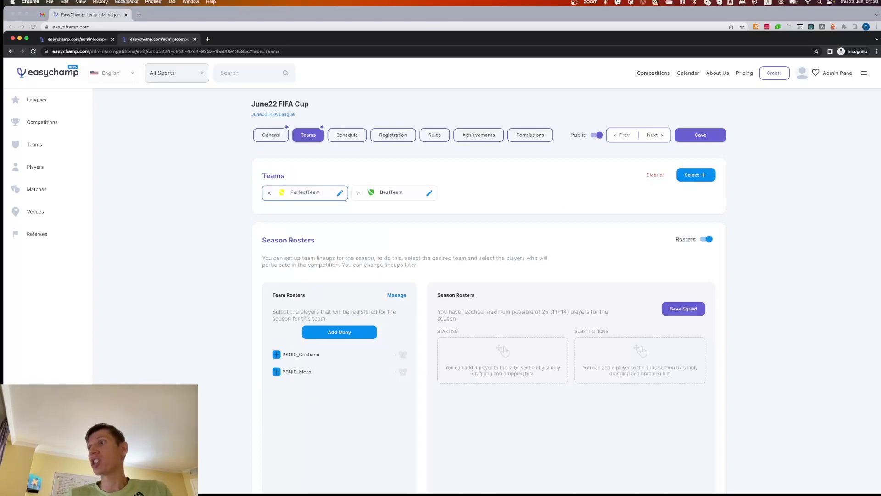
{"action": "left_click", "coordinate": [338, 332]}
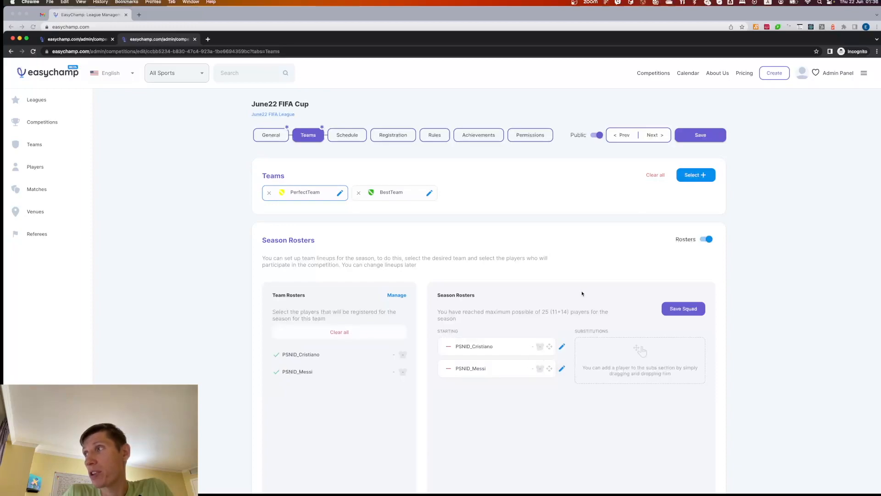
{"action": "left_click", "coordinate": [672, 311]}
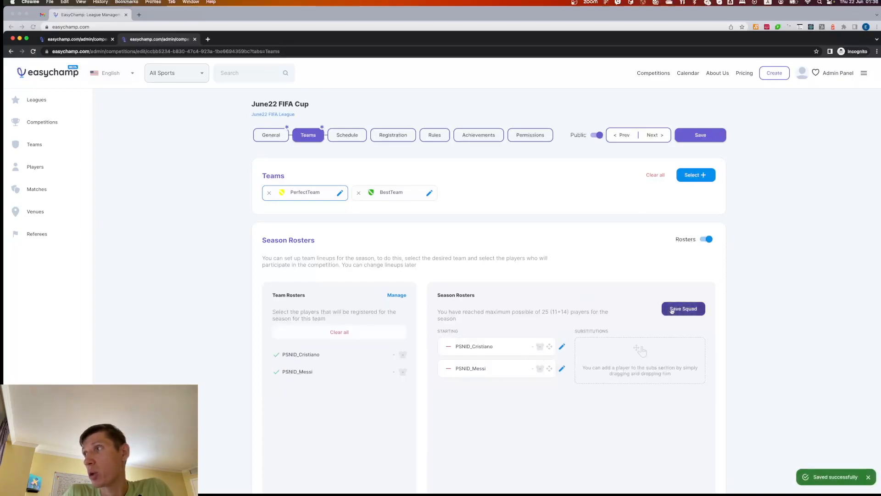
Select BestTeam and start a new player in its roster with first name "Luis" and last name "Figo"
{"action": "left_click", "coordinate": [404, 194]}
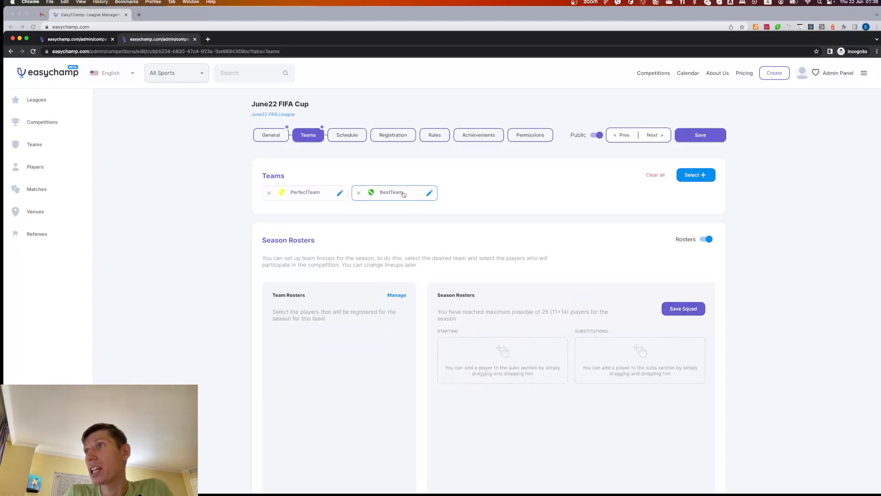
{"action": "left_click", "coordinate": [401, 297]}
{"action": "left_click", "coordinate": [482, 287]}
{"action": "left_click", "coordinate": [423, 200]}
{"action": "type", "text": "Lui"}
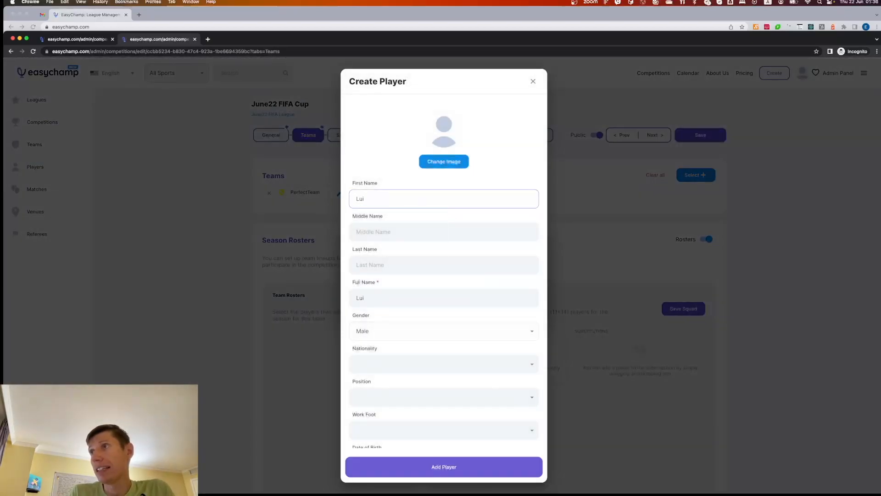
{"action": "key", "text": "Tab"}
{"action": "key", "text": "Tab"}
{"action": "type", "text": "Fi"}
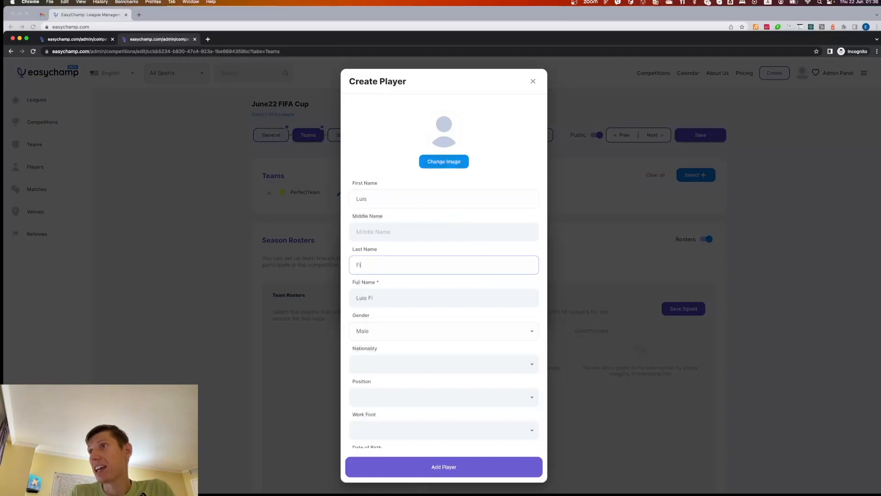
{"action": "type", "text": "go"}
Replace the player's full name with "PSNID_Figo" and add the player to BestTeam
{"action": "key", "text": "Tab"}
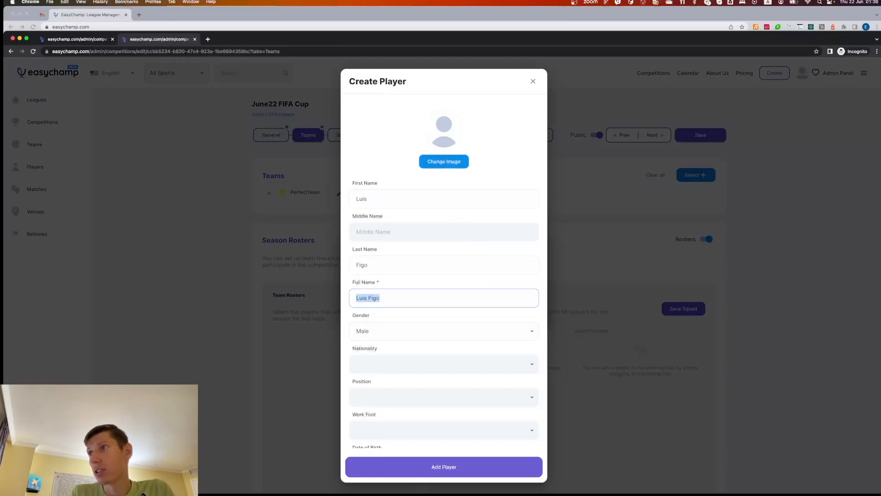
{"action": "type", "text": "PSNID"}
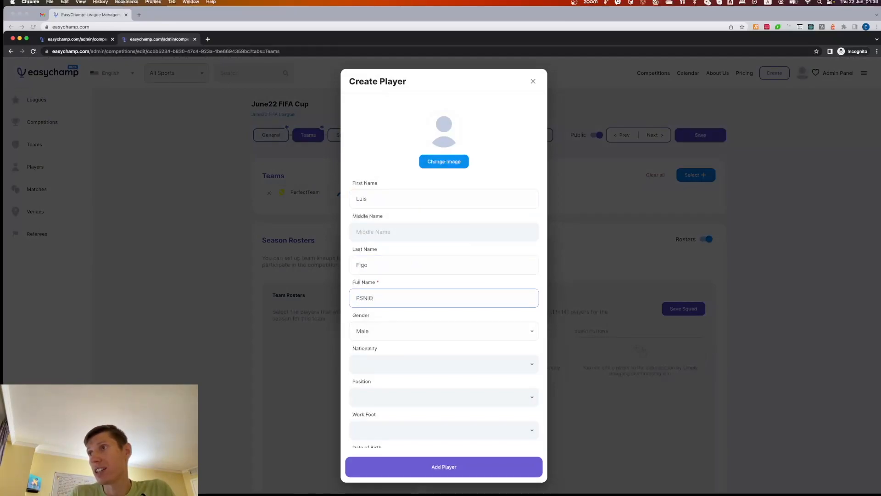
{"action": "type", "text": "_Figo"}
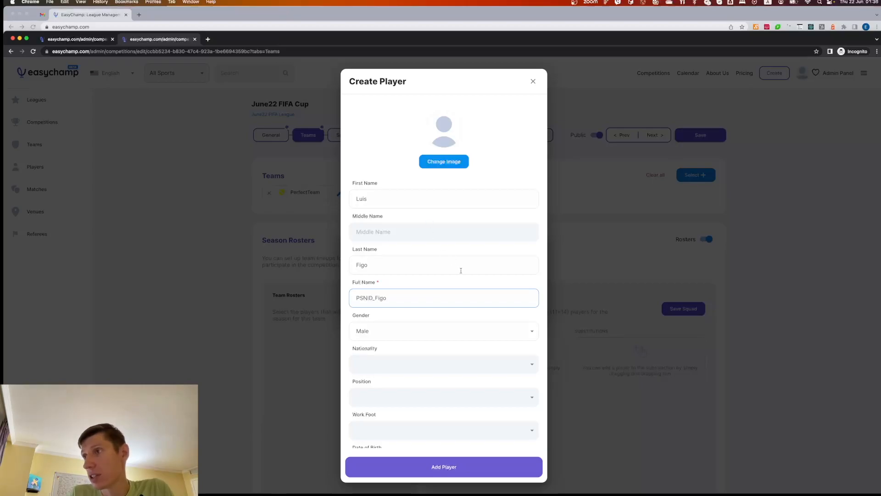
{"action": "left_click", "coordinate": [435, 464]}
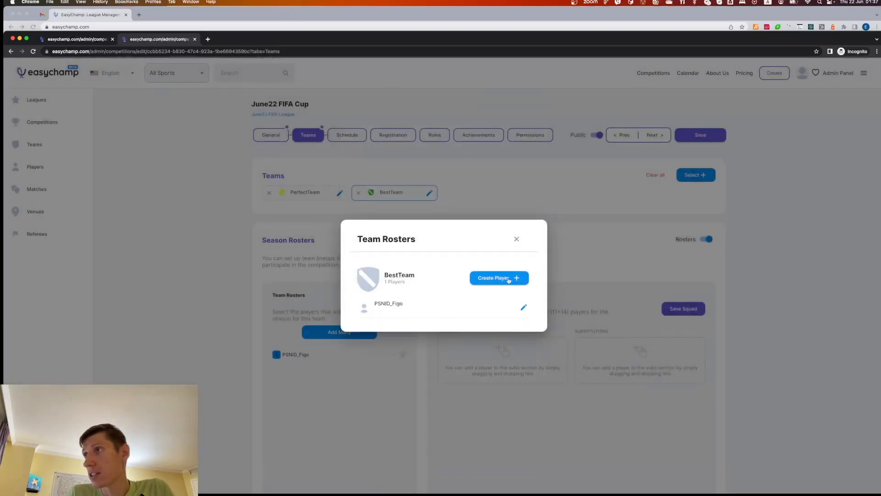
Start another BestTeam player with first name "Zinedine", last name "Zidan" and full name "PSNID_Zidan"
{"action": "left_click", "coordinate": [509, 279]}
{"action": "left_click", "coordinate": [400, 195]}
{"action": "type", "text": "Z"}
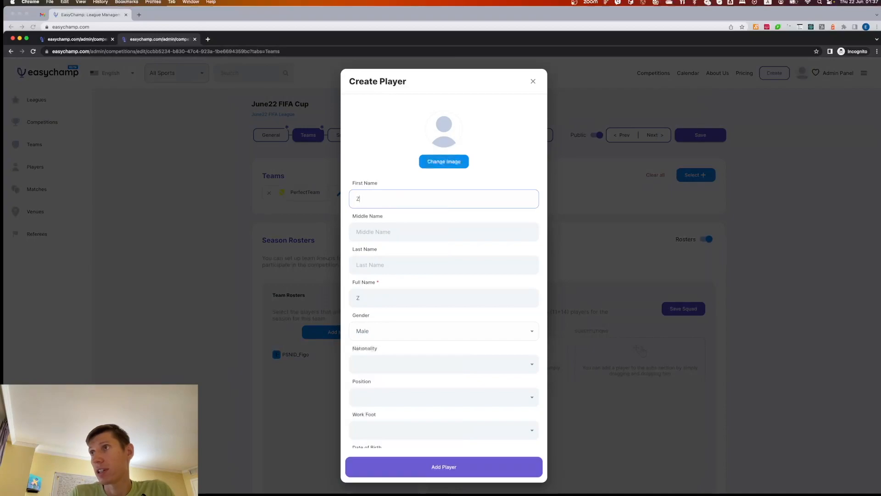
{"action": "type", "text": "inedine"}
{"action": "key", "text": "Tab"}
{"action": "key", "text": "Tab"}
{"action": "type", "text": "Zidan"}
{"action": "key", "text": "Tab"}
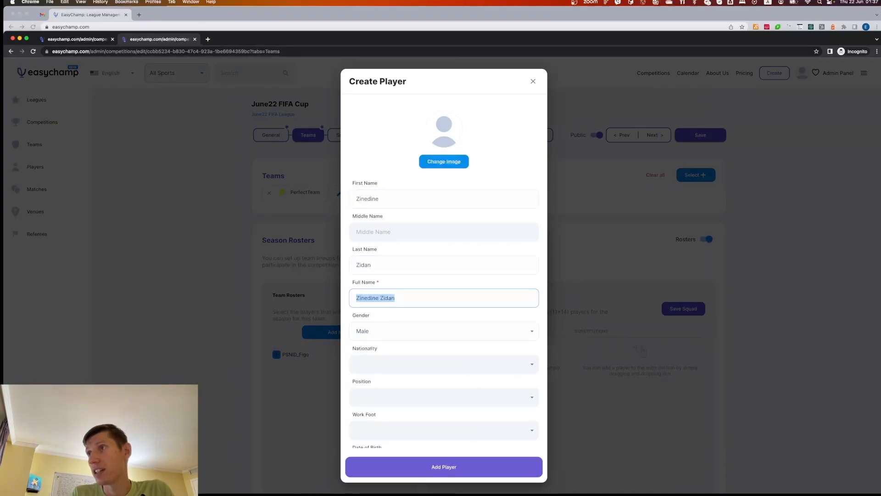
{"action": "type", "text": "PSN"}
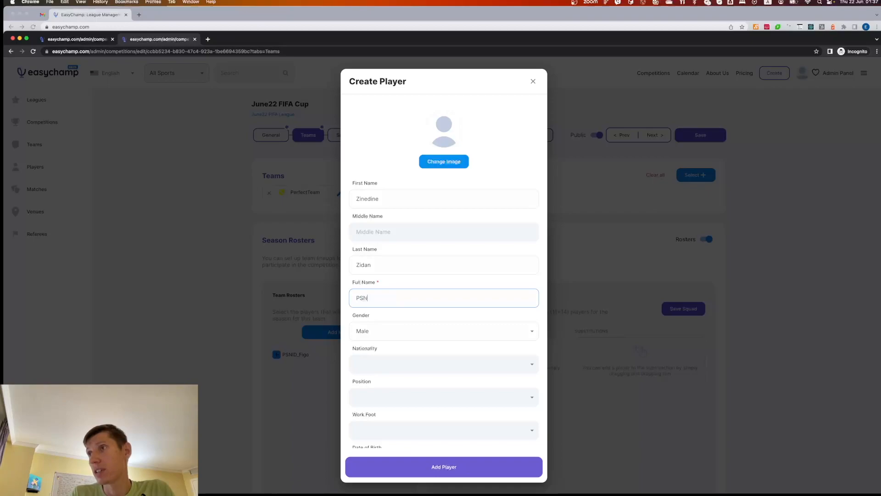
{"action": "type", "text": "ID_Zidan"}
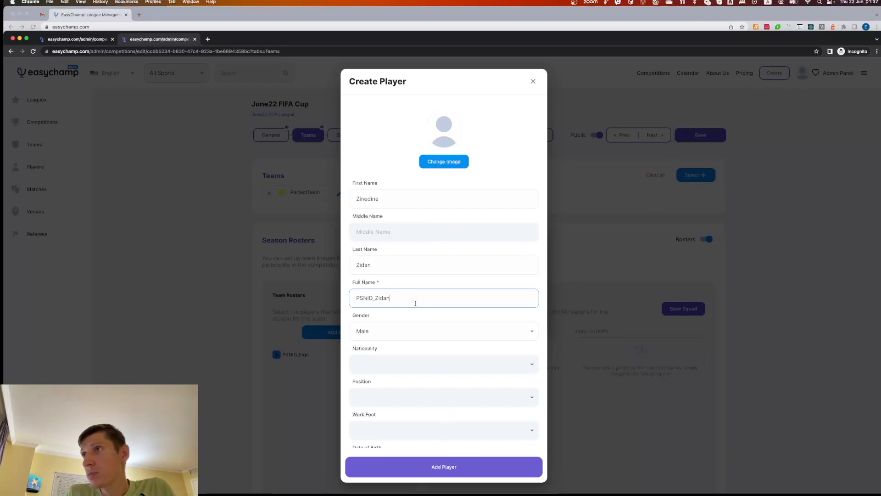
Correct the last name to "Zidane" and the full name to "PSNID_Zidane", and add the player to BestTeam, closing the team roster
{"action": "left_click", "coordinate": [390, 265]}
{"action": "type", "text": "e"}
{"action": "left_click", "coordinate": [400, 303]}
{"action": "type", "text": "e"}
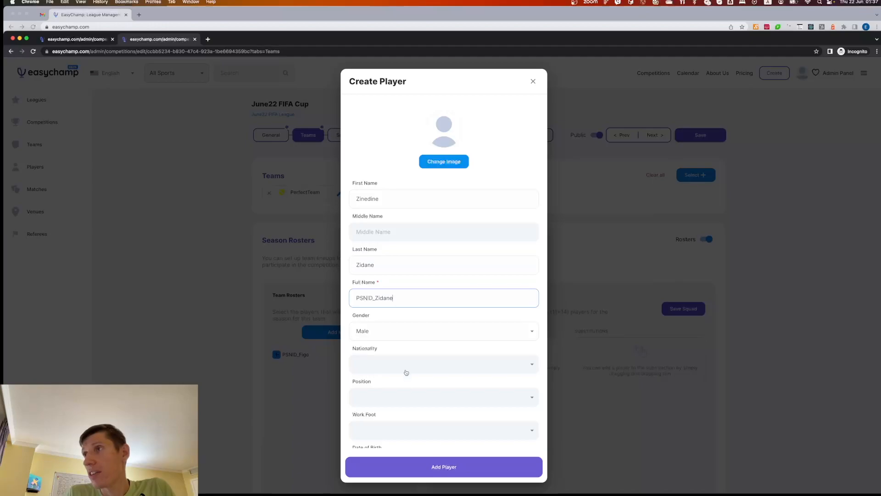
{"action": "left_click", "coordinate": [434, 467]}
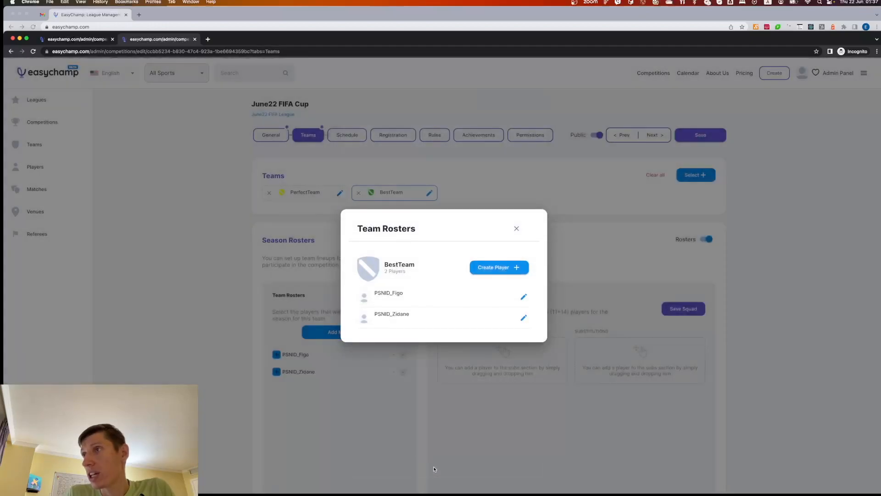
{"action": "left_click", "coordinate": [516, 230]}
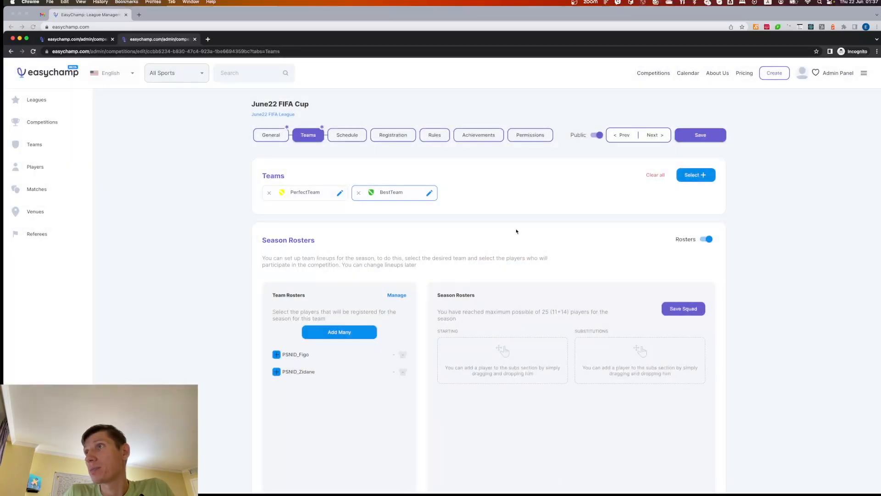
Set the subtype to "11v11" in the general settings of June22 FIFA Cup
{"action": "left_click", "coordinate": [277, 141]}
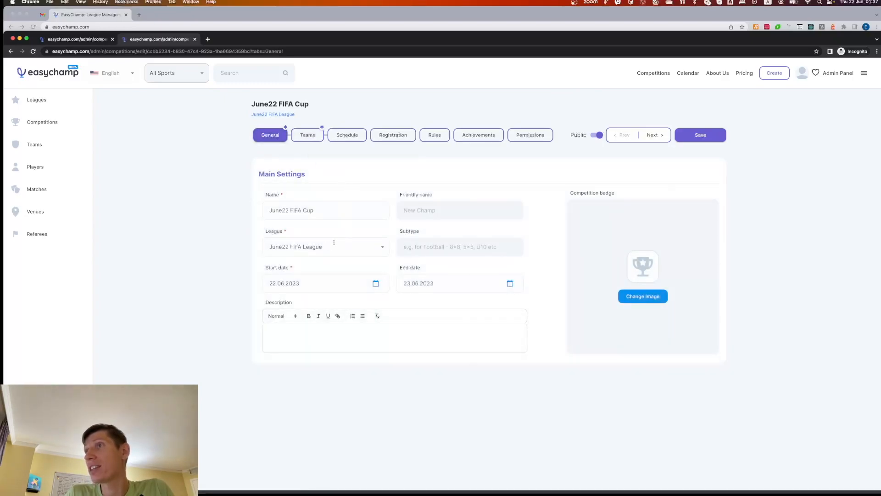
{"action": "left_click", "coordinate": [434, 248]}
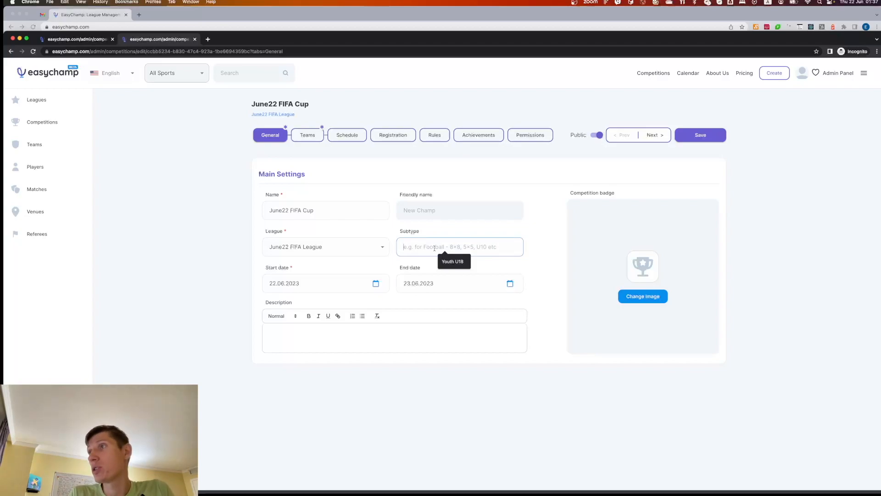
{"action": "type", "text": "11v11"}
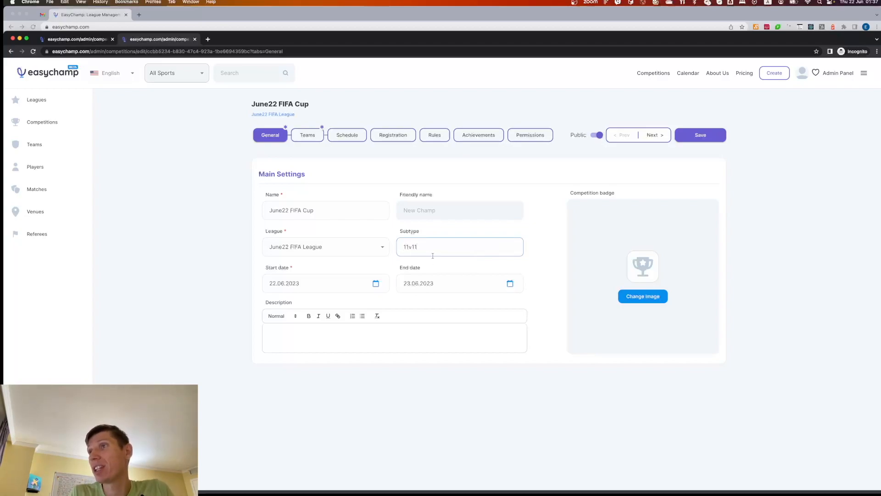
{"action": "left_click", "coordinate": [554, 282]}
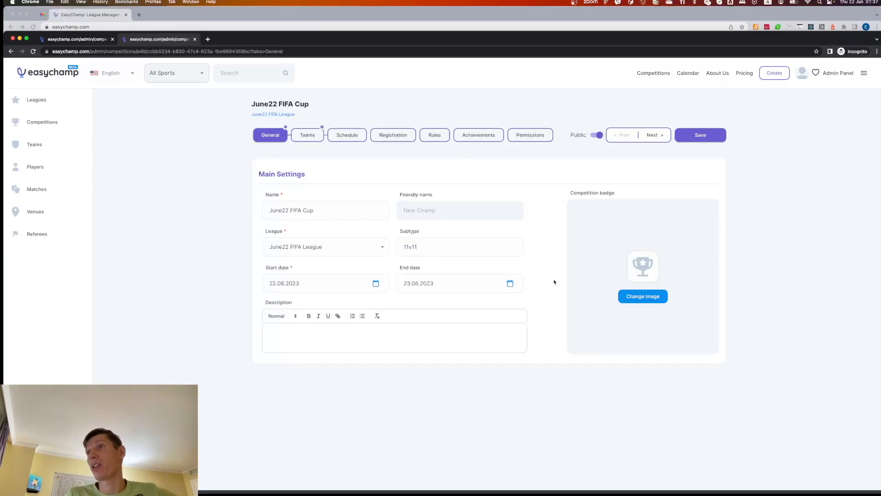
Save the general settings of June22 FIFA Cup and allow users to join teams as managers with Free public access
{"action": "left_click", "coordinate": [700, 136]}
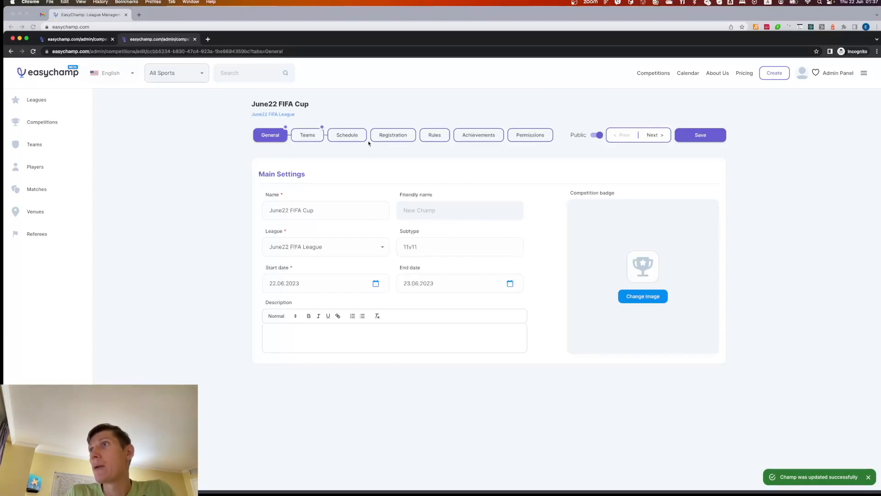
{"action": "left_click", "coordinate": [313, 137]}
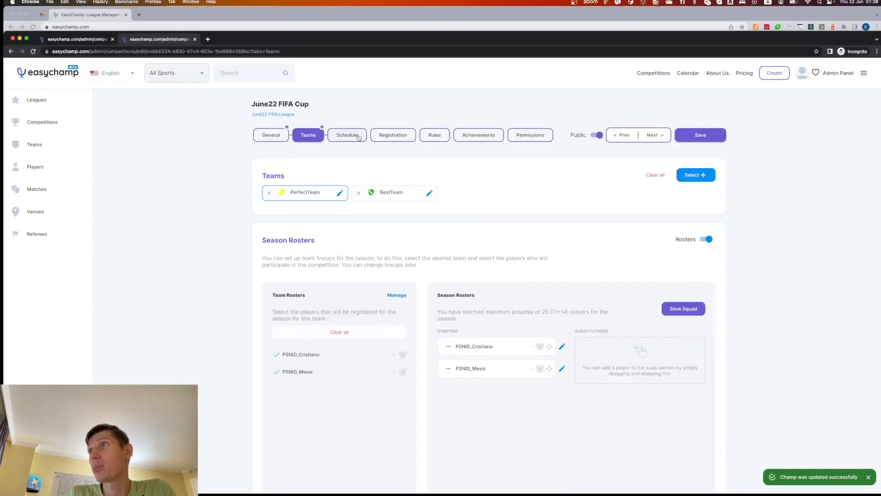
{"action": "left_click", "coordinate": [389, 138]}
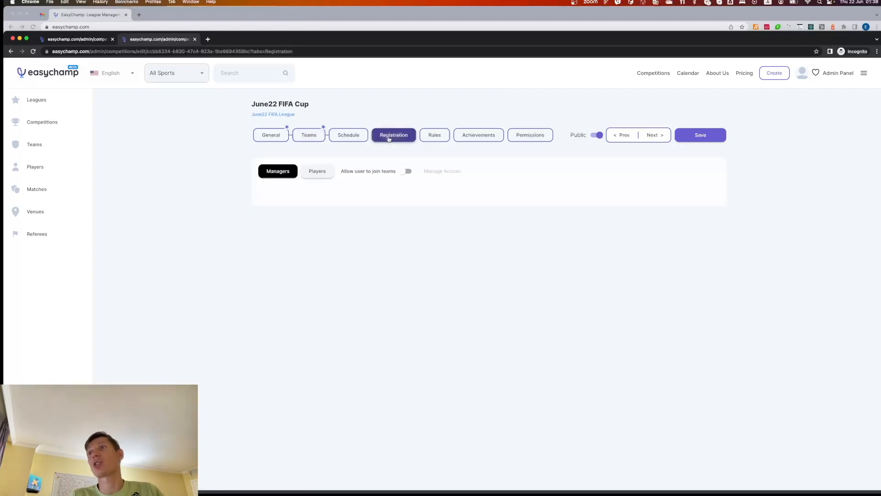
{"action": "left_click", "coordinate": [406, 171]}
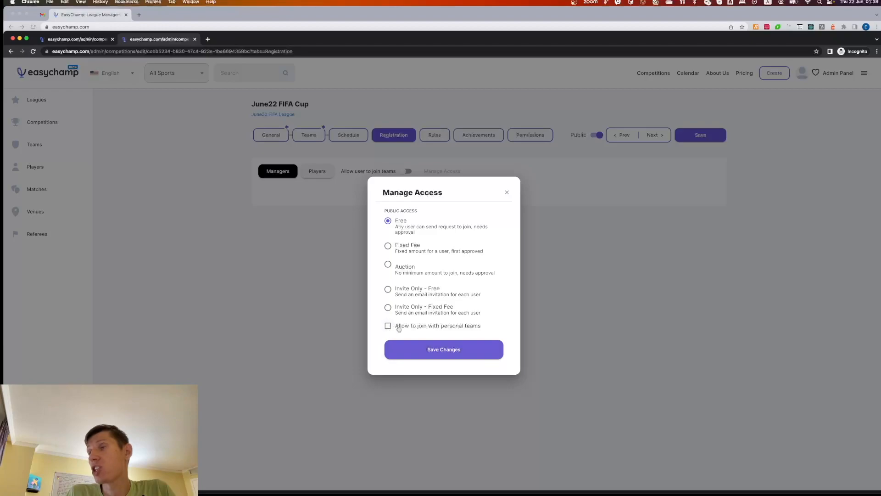
{"action": "left_click", "coordinate": [436, 350]}
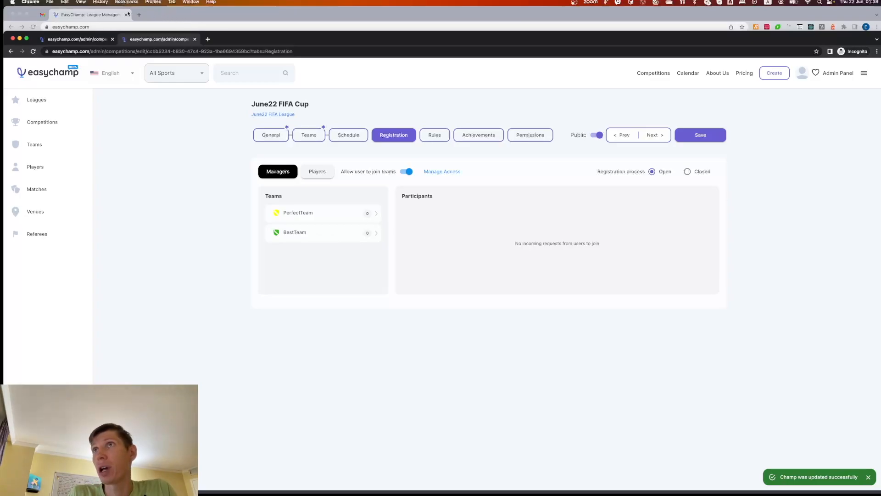
Switch to the regular browser window and sign in to EasyChamp with the personal Google account
{"action": "left_click", "coordinate": [110, 15]}
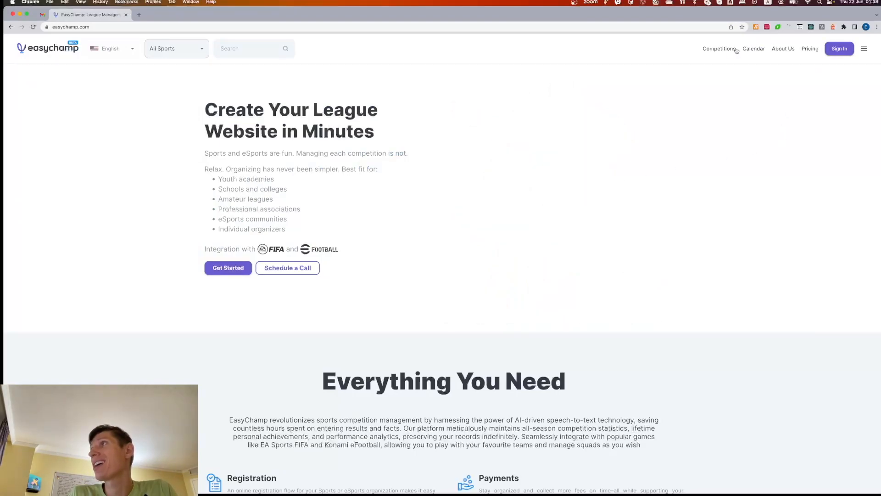
{"action": "left_click", "coordinate": [841, 53]}
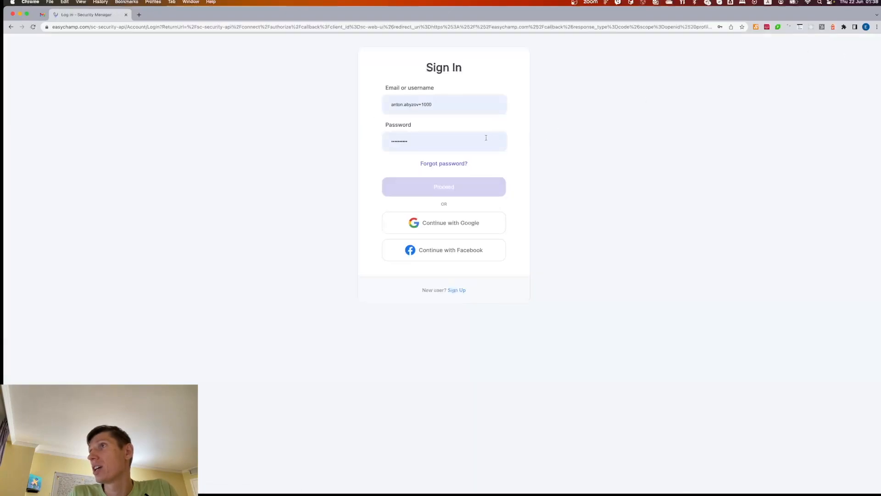
{"action": "left_click", "coordinate": [464, 223]}
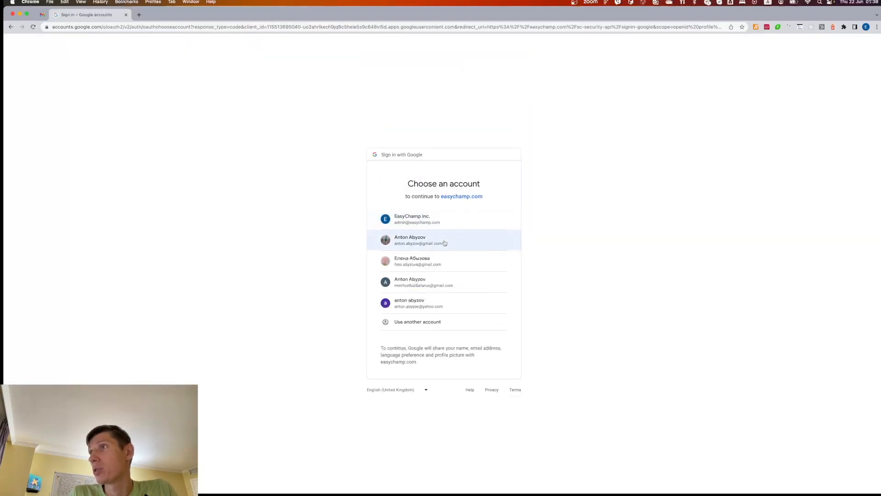
{"action": "left_click", "coordinate": [444, 243]}
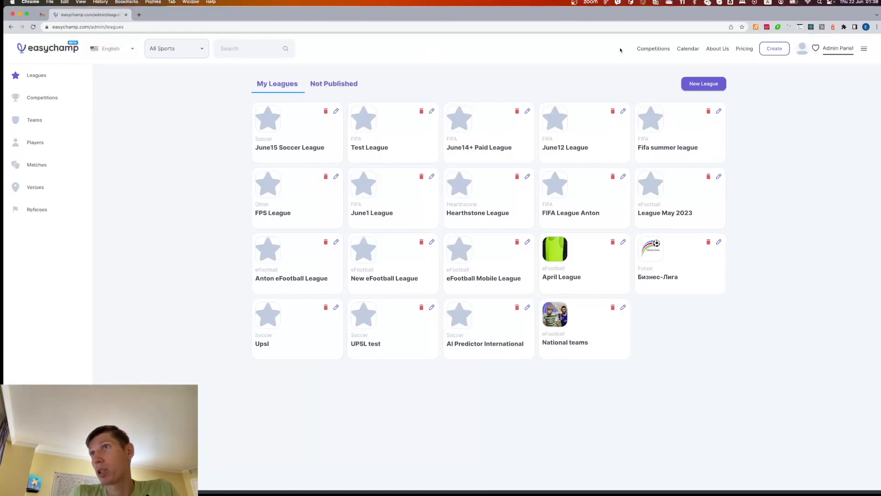
Open June22 FIFA Cup from the public competitions, review its registration status and request to join PerfectTeam as manager
{"action": "left_click", "coordinate": [653, 50]}
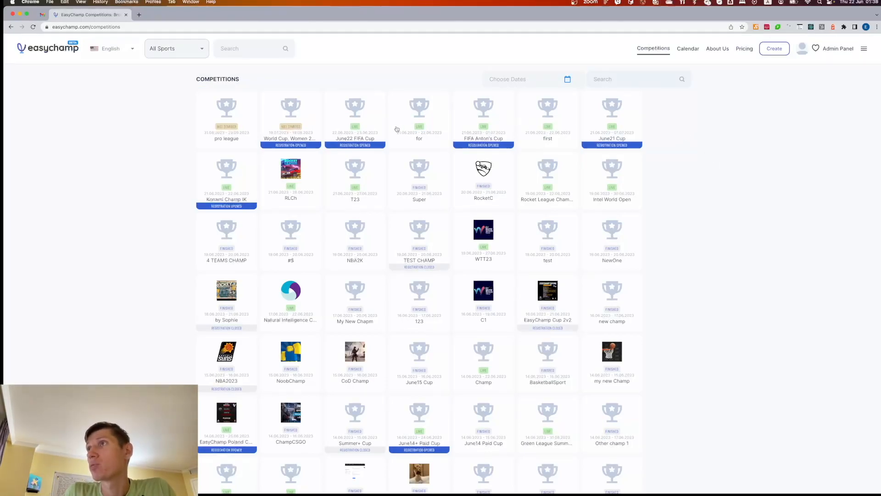
{"action": "left_click", "coordinate": [367, 121]}
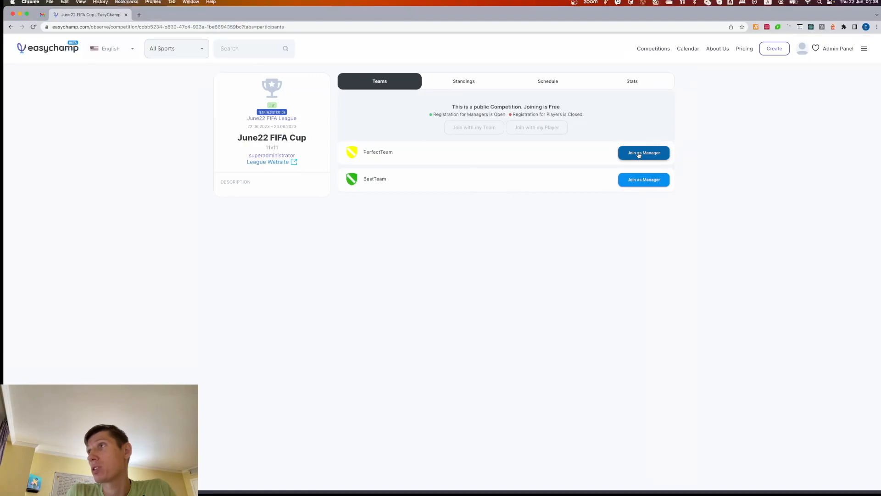
{"action": "left_click_drag", "start_coordinate": [434, 114], "coordinate": [500, 115]}
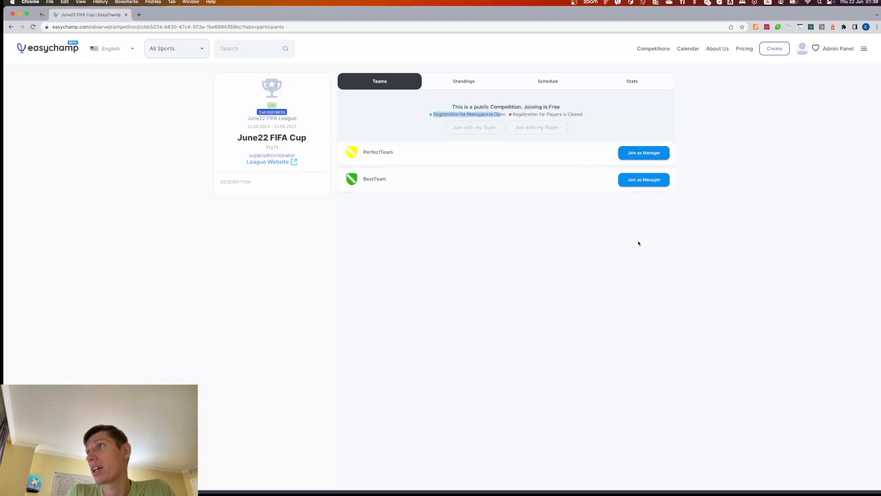
{"action": "left_click_drag", "start_coordinate": [529, 113], "coordinate": [569, 113]}
{"action": "left_click", "coordinate": [579, 113]}
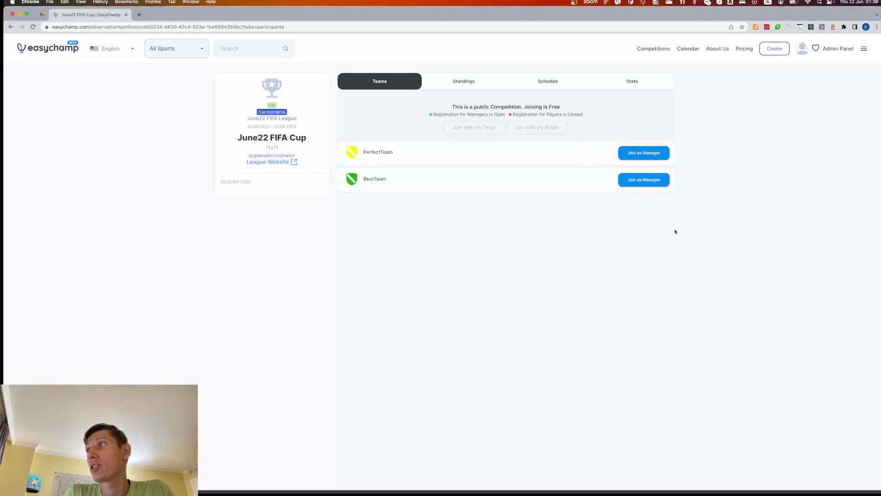
{"action": "left_click", "coordinate": [633, 155]}
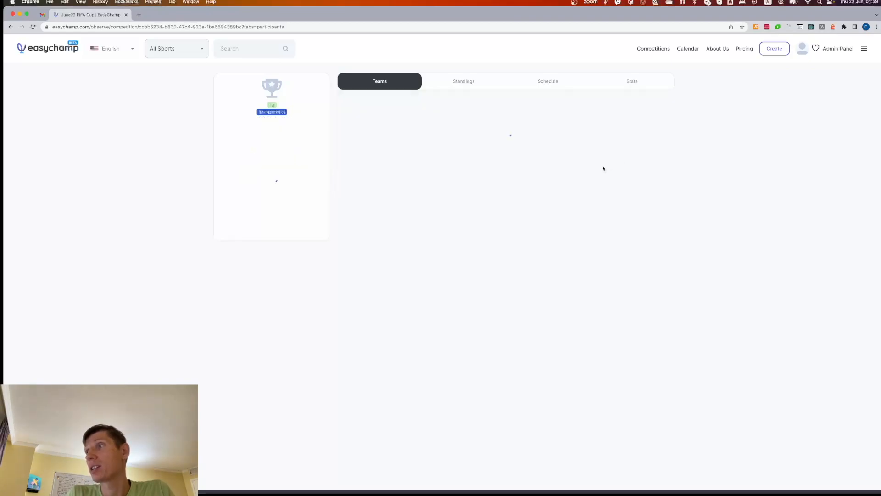
Return to the incognito admin window, reload the registration page and view PerfectTeam's manager requests
{"action": "key", "text": "super+grave"}
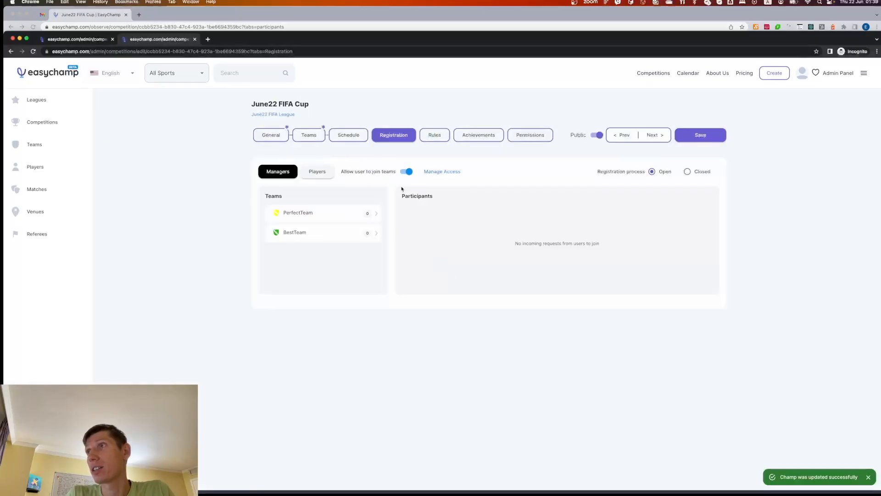
{"action": "key", "text": "super+r"}
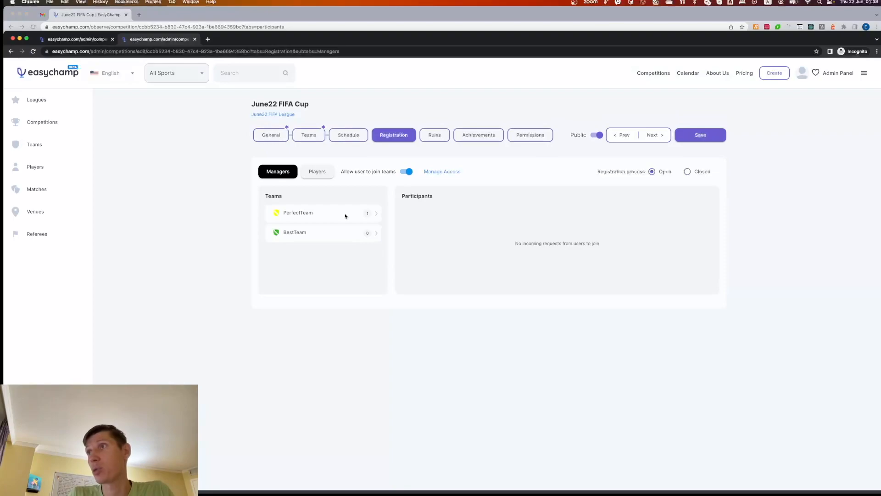
{"action": "left_click", "coordinate": [345, 216]}
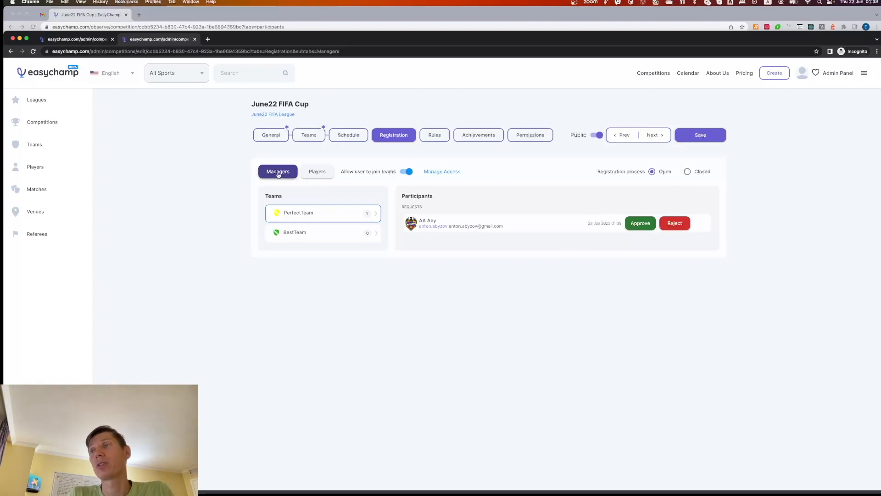
Allow users to join as players with Free public access and check the registrable players of PerfectTeam and BestTeam
{"action": "left_click", "coordinate": [315, 177]}
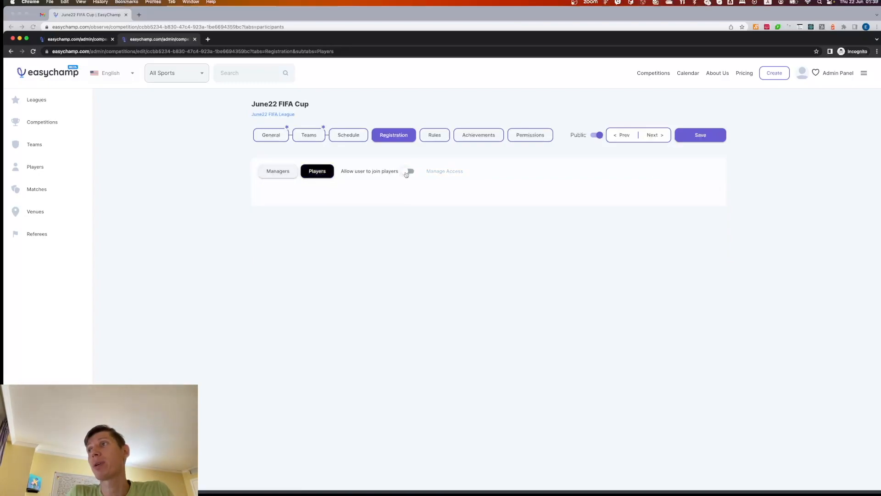
{"action": "left_click", "coordinate": [406, 174]}
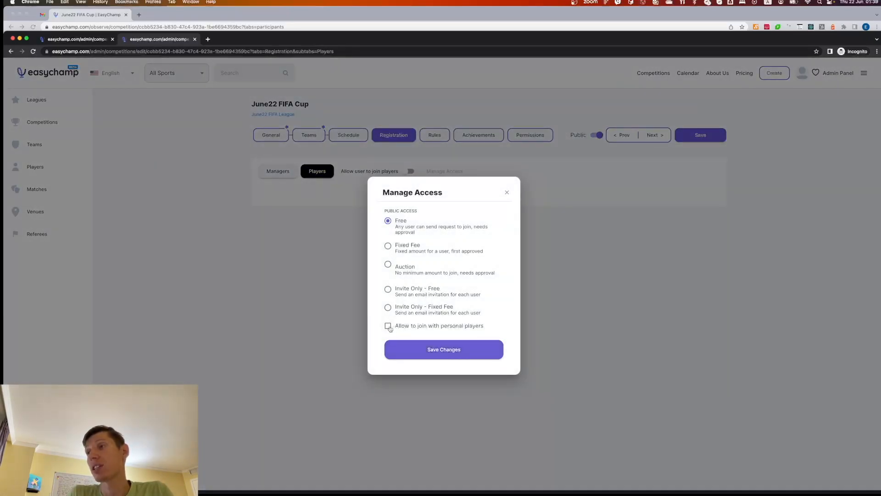
{"action": "left_click", "coordinate": [436, 350]}
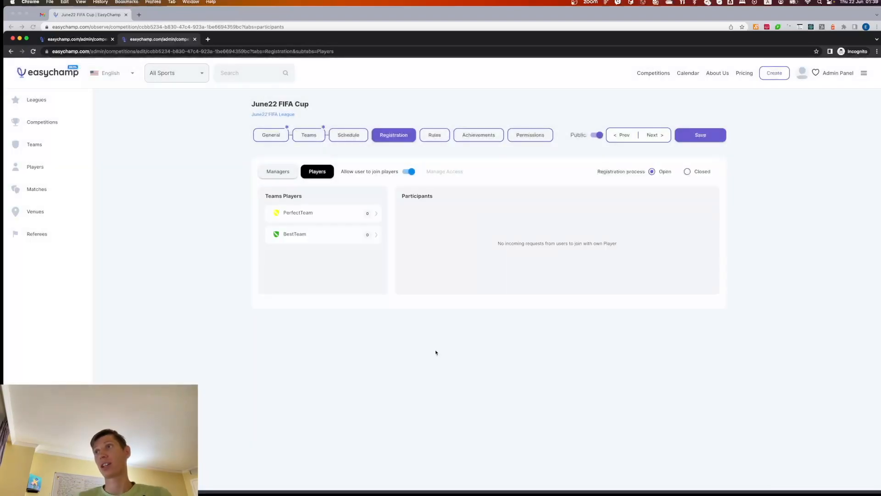
{"action": "left_click", "coordinate": [324, 212]}
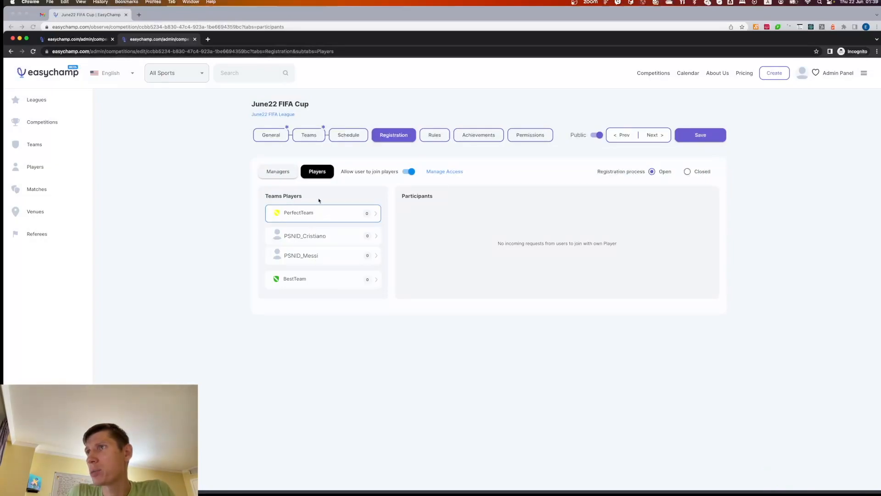
{"action": "left_click", "coordinate": [307, 278]}
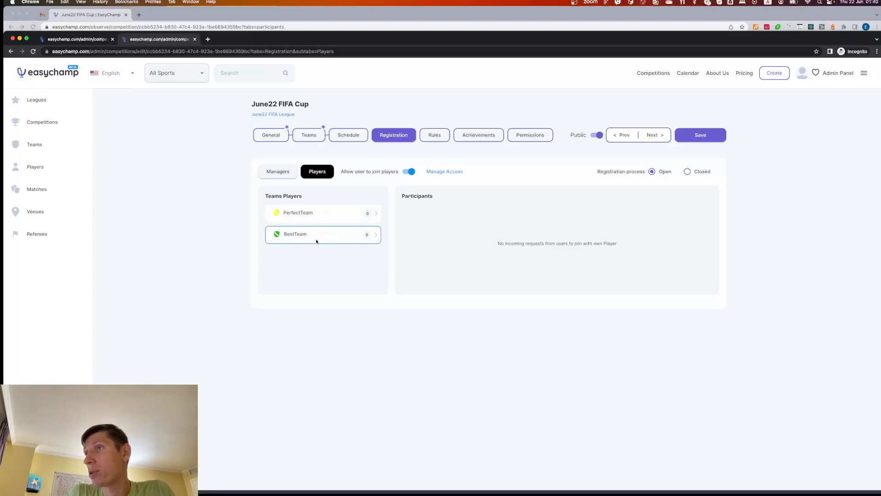
Add all BestTeam players to its season roster, save the squad and check BestTeam's players in the player registration
{"action": "left_click", "coordinate": [310, 138]}
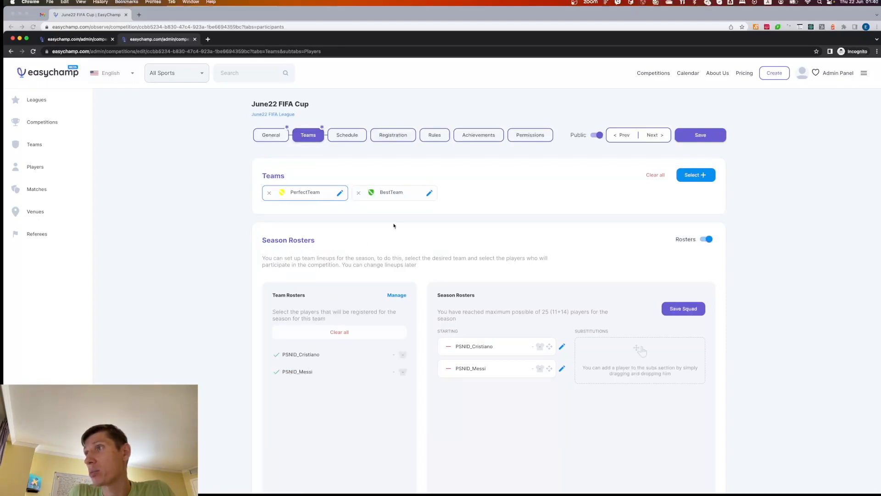
{"action": "left_click", "coordinate": [395, 192]}
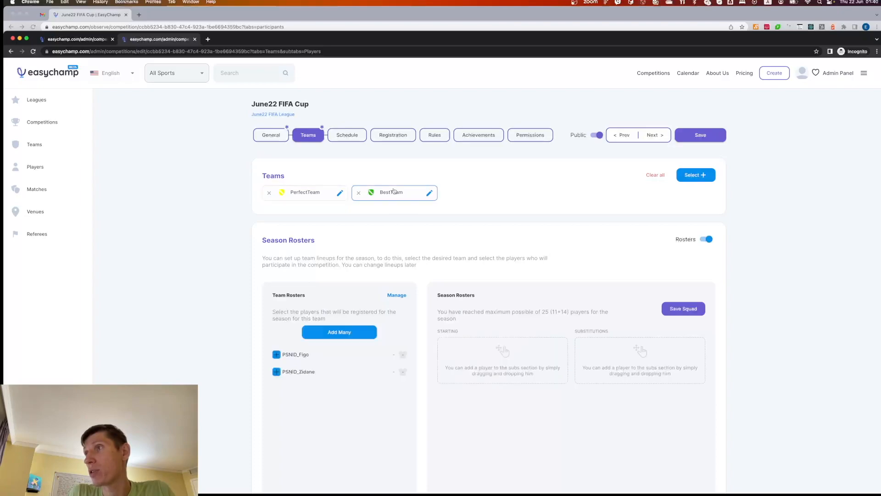
{"action": "left_click", "coordinate": [357, 335]}
{"action": "left_click", "coordinate": [683, 308]}
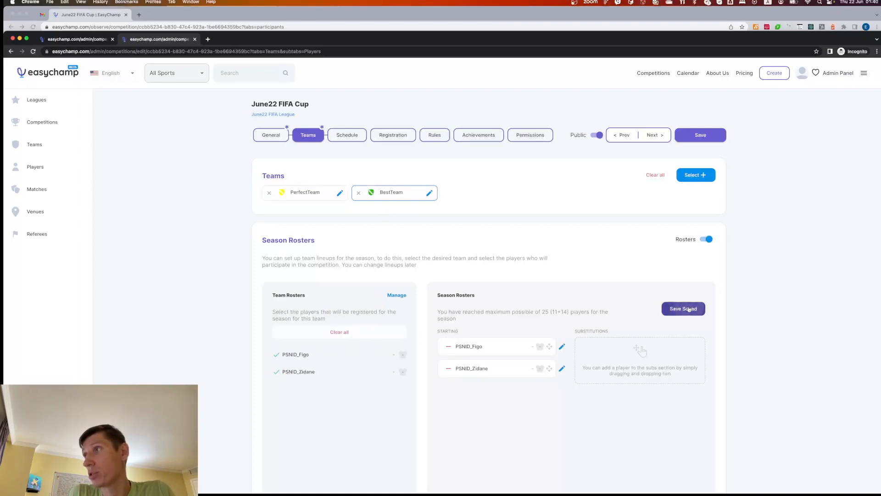
{"action": "left_click", "coordinate": [393, 134]}
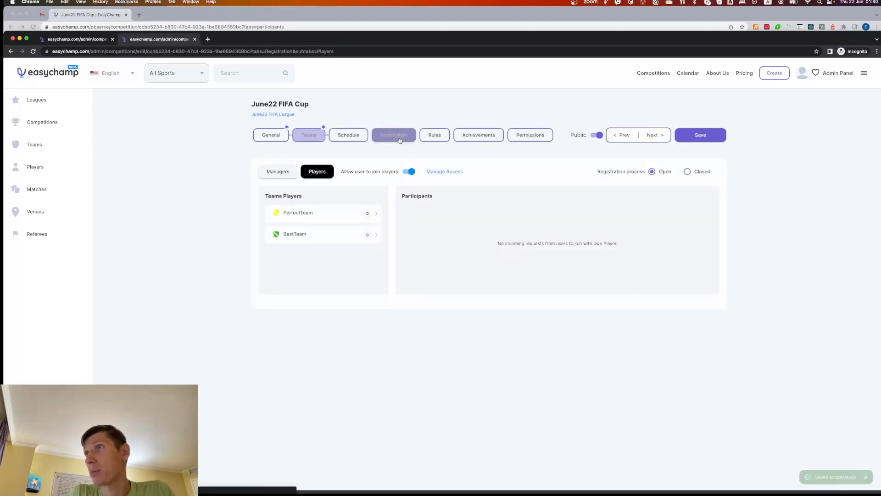
{"action": "left_click", "coordinate": [309, 240]}
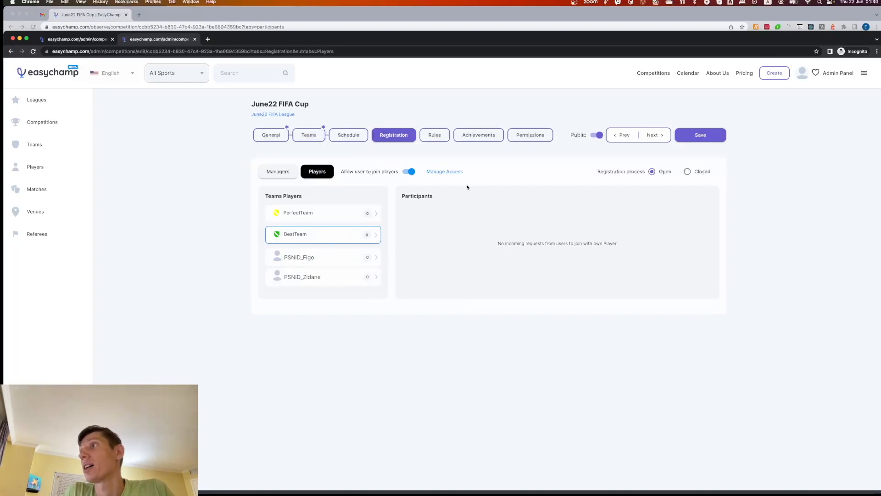
In the regular browser window, reload the public cup page, expand BestTeam's players and request to join as PSNID_Zidane
{"action": "left_click", "coordinate": [161, 20]}
{"action": "key", "text": "super+r"}
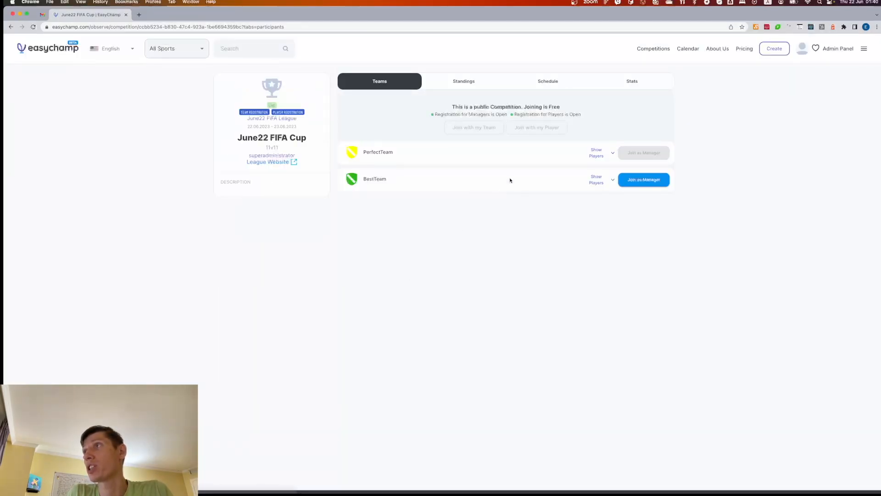
{"action": "left_click_drag", "start_coordinate": [524, 114], "coordinate": [578, 114]}
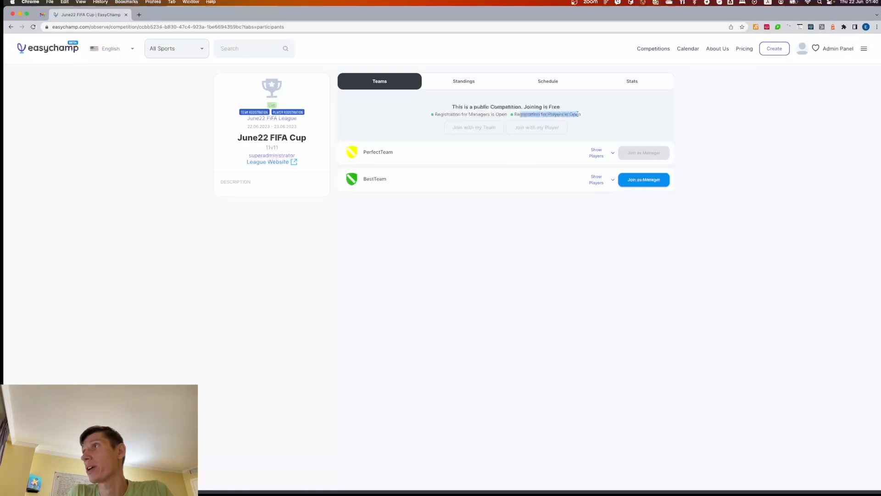
{"action": "left_click", "coordinate": [602, 181]}
{"action": "left_click", "coordinate": [602, 181]}
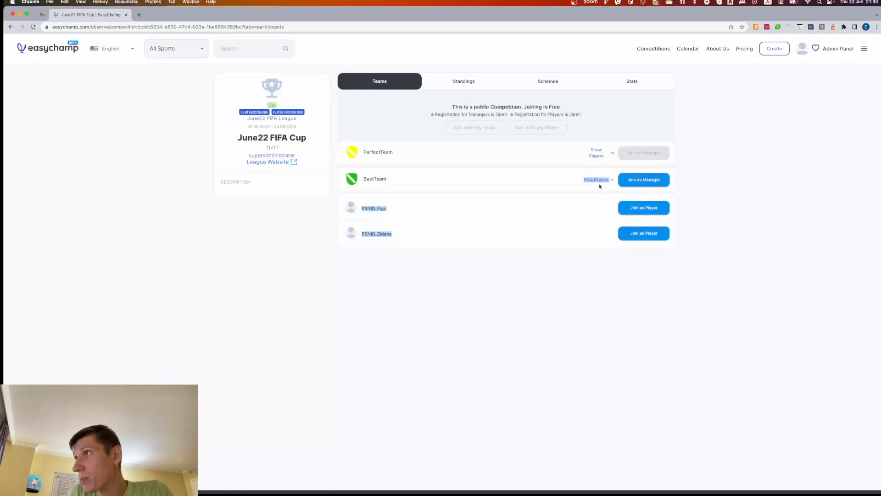
{"action": "left_click", "coordinate": [603, 253]}
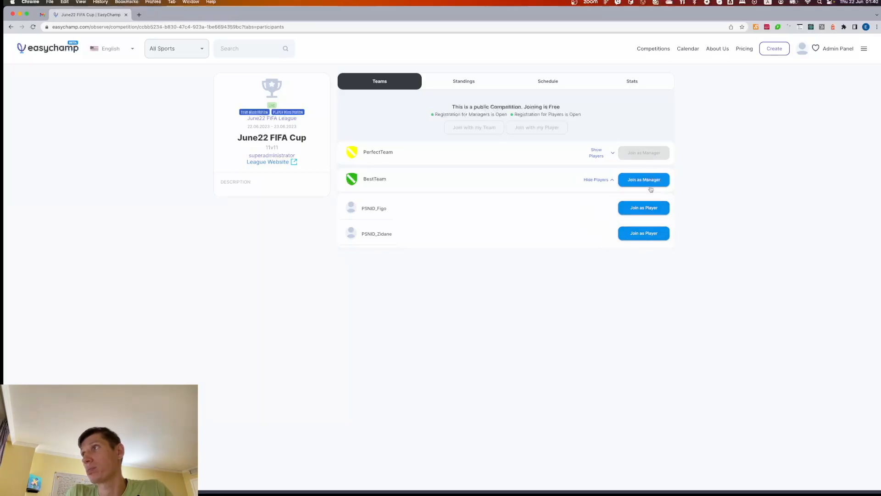
{"action": "left_click", "coordinate": [636, 234]}
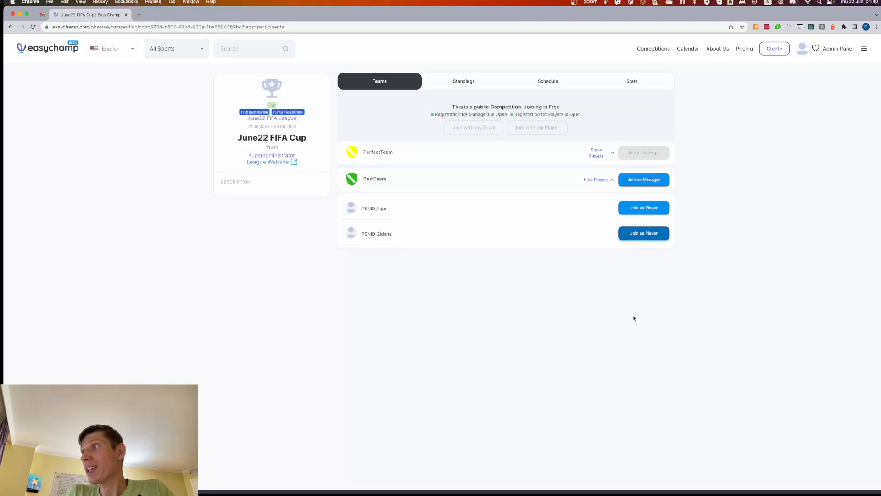
Return to the incognito admin window, reload the player registration and approve the join request for PSNID_Zidane in BestTeam
{"action": "key", "text": "super+grave"}
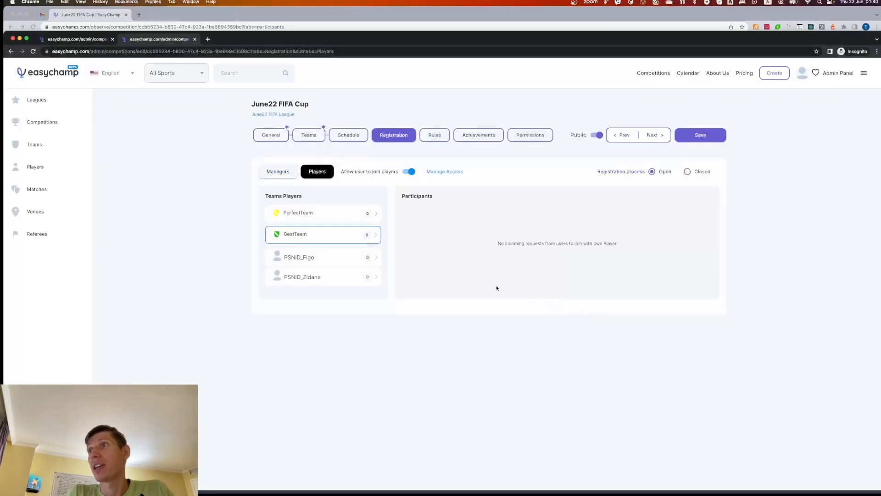
{"action": "key", "text": "super+r"}
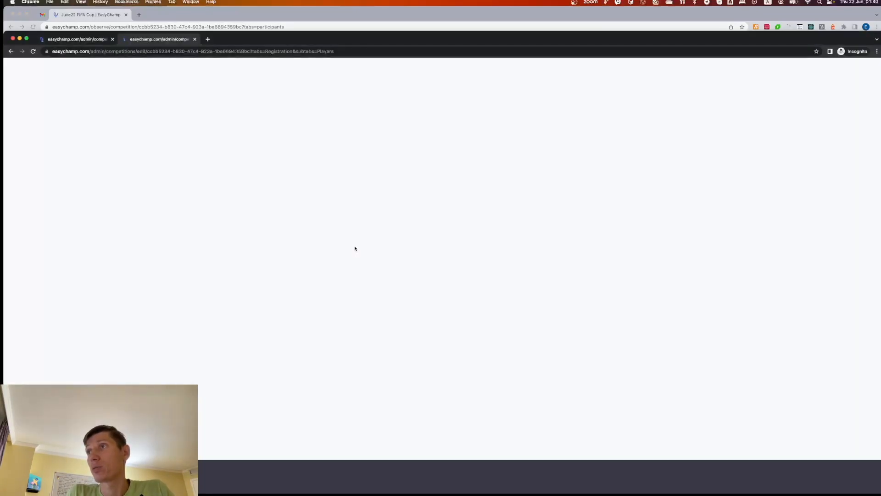
{"action": "left_click", "coordinate": [362, 238]}
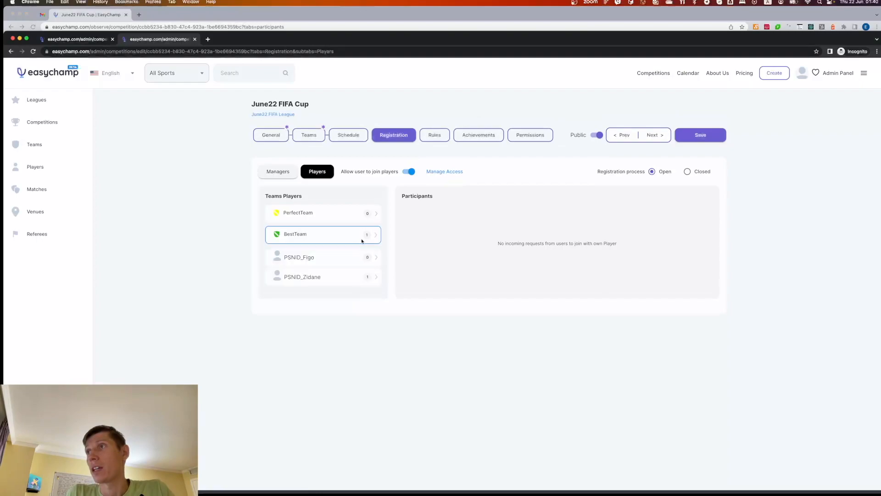
{"action": "left_click", "coordinate": [362, 277]}
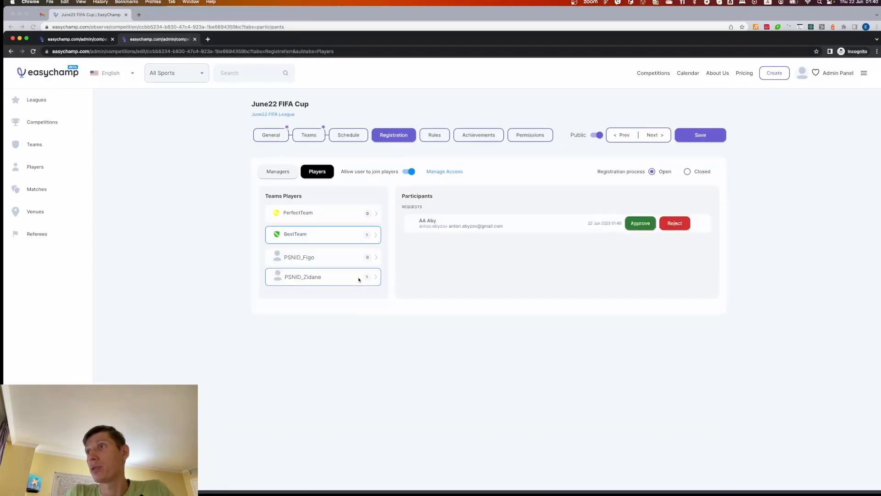
{"action": "left_click", "coordinate": [639, 224]}
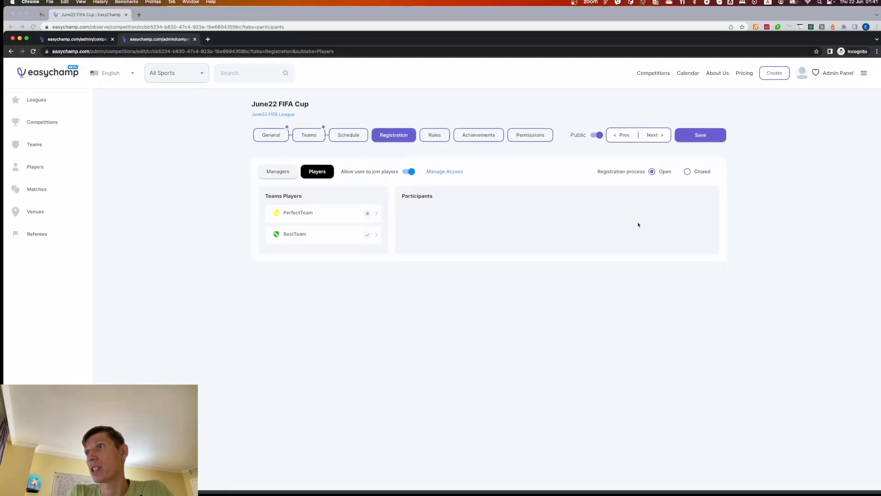